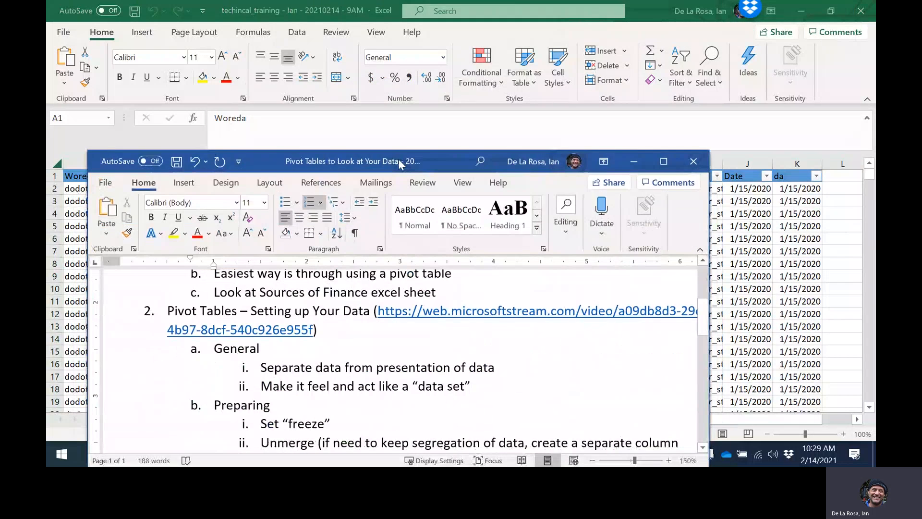
# Step: Review the pivot table training outline in the Word document, and return to the technical training workbook in Excel
pyautogui.doubleClick(399, 158)
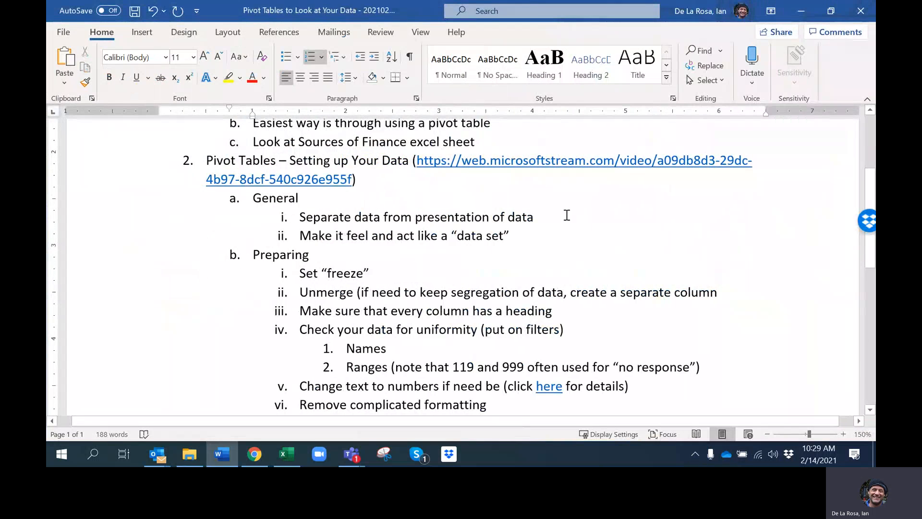
pyautogui.scroll(-5, 566, 215)
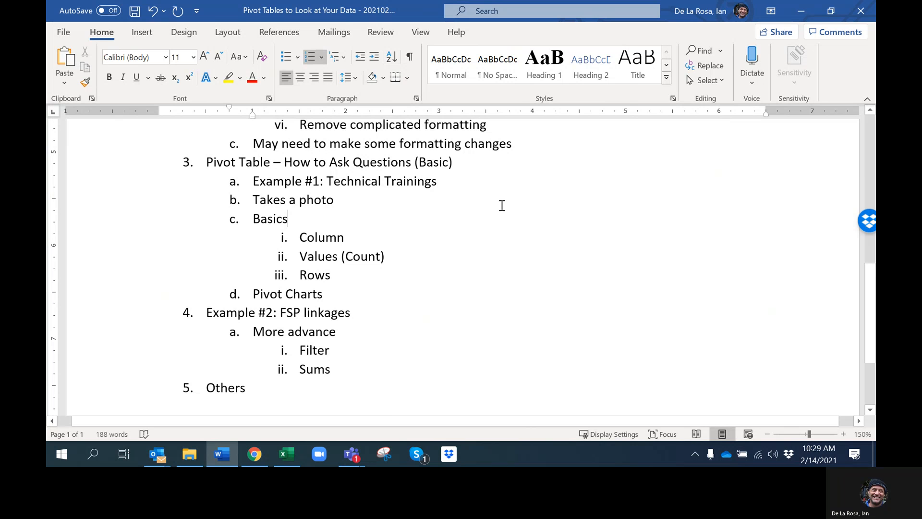
pyautogui.hotkey('alt', 'Tab')
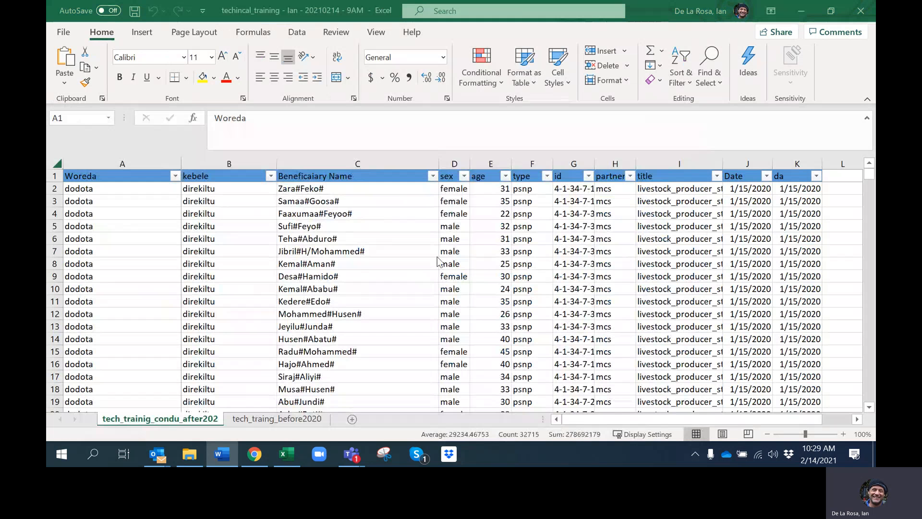
# Step: Create a PivotTable on a new worksheet from all the data in the tech_trainig_condu_after202 sheet
pyautogui.click(390, 262)
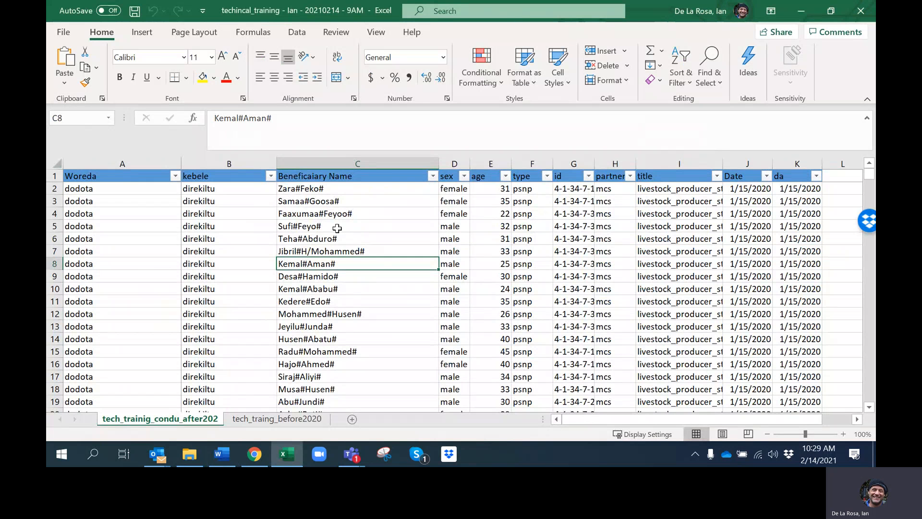
pyautogui.click(57, 165)
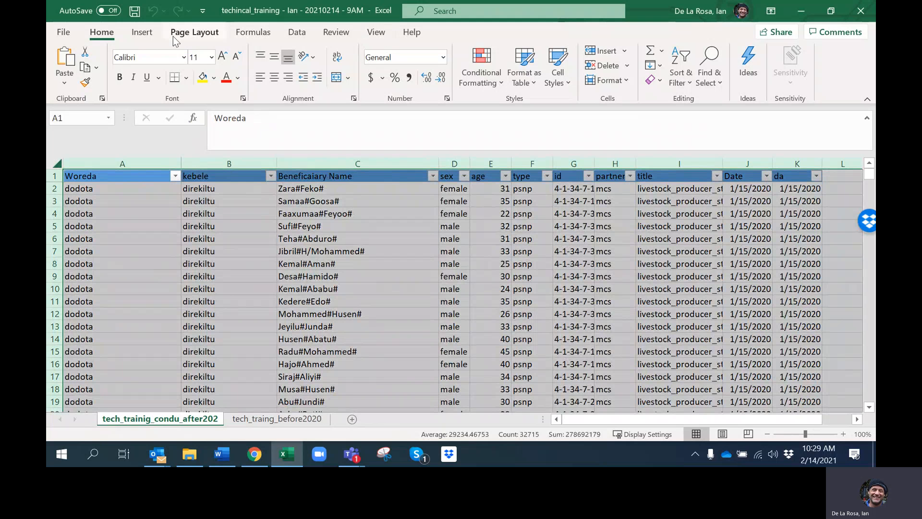
pyautogui.click(149, 27)
pyautogui.click(70, 63)
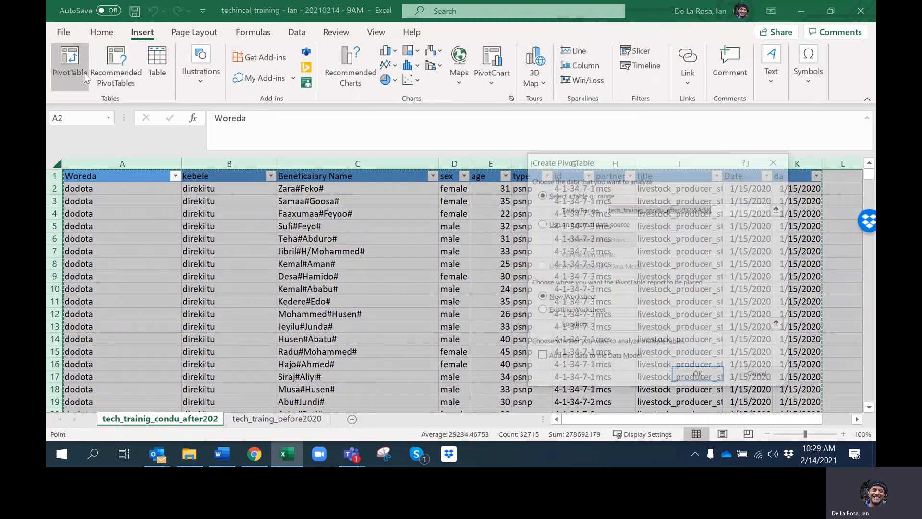
pyautogui.click(695, 371)
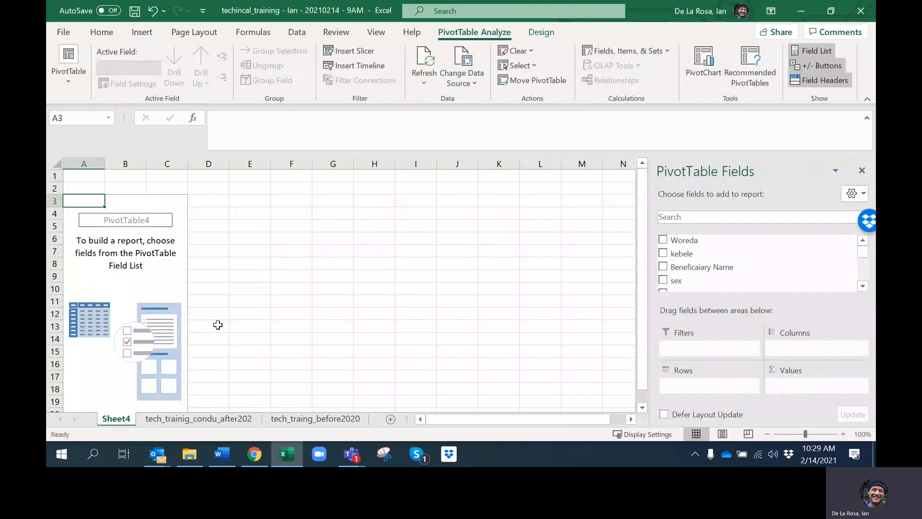
pyautogui.rightClick(119, 422)
pyautogui.click(165, 271)
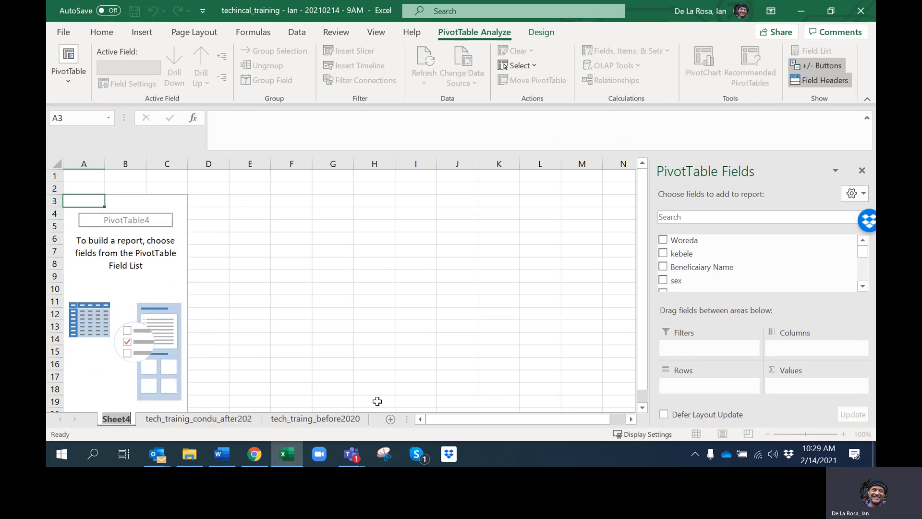
pyautogui.press('Return')
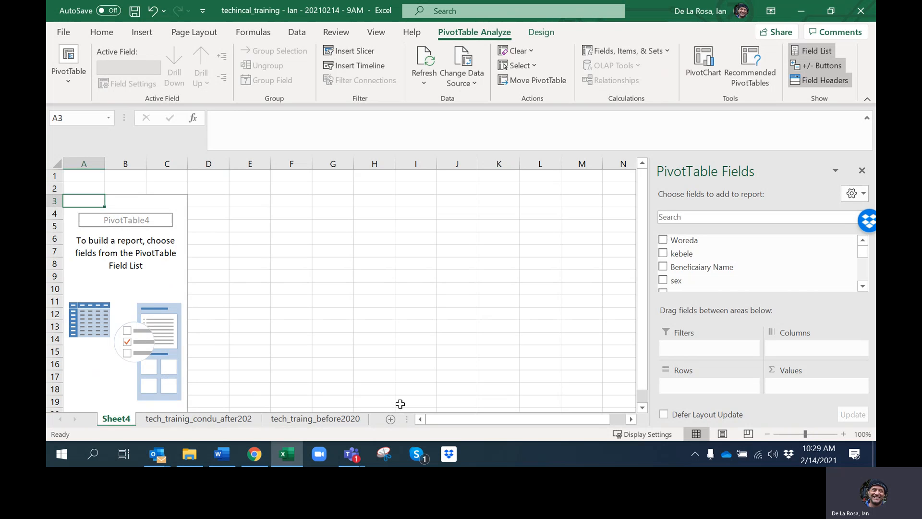
# Step: Rename the new PivotTable worksheet "Tech Training 2020 - Pivot"
pyautogui.rightClick(120, 421)
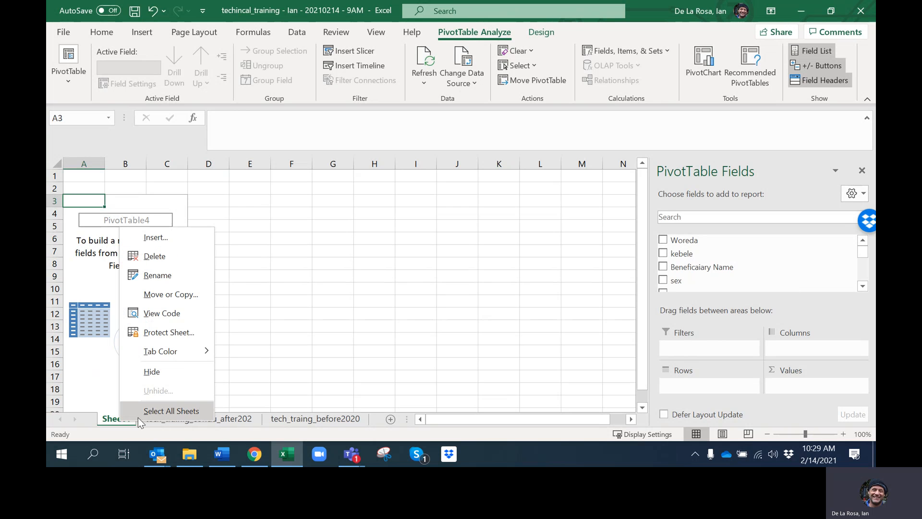
pyautogui.click(161, 278)
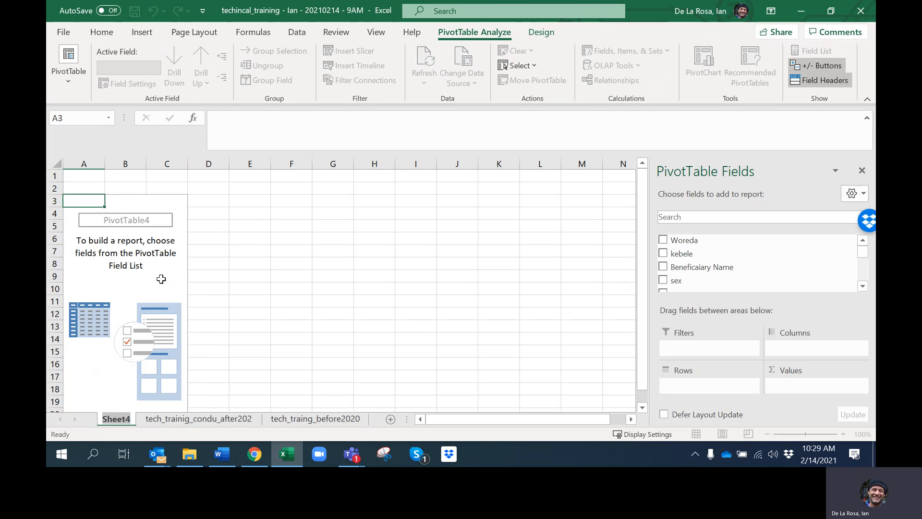
pyautogui.write('Ts')
pyautogui.press('BackSpace')
pyautogui.write('e')
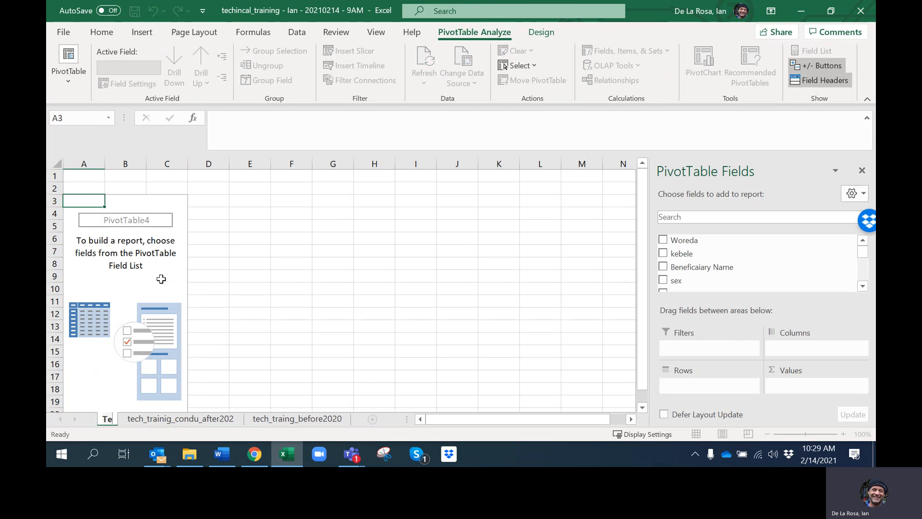
pyautogui.press('BackSpace')
pyautogui.press('BackSpace')
pyautogui.write('2020')
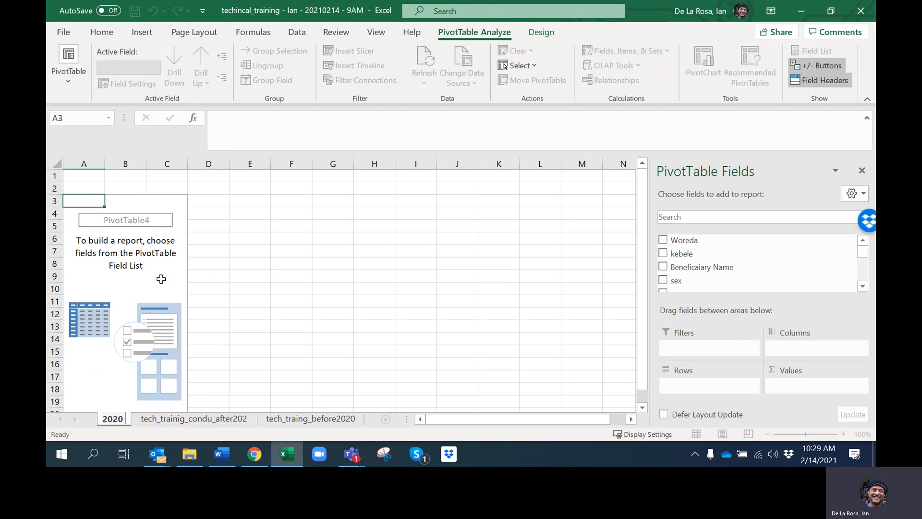
pyautogui.press('BackSpace')
pyautogui.press('BackSpace')
pyautogui.press('BackSpace')
pyautogui.press('BackSpace')
pyautogui.write('Tech')
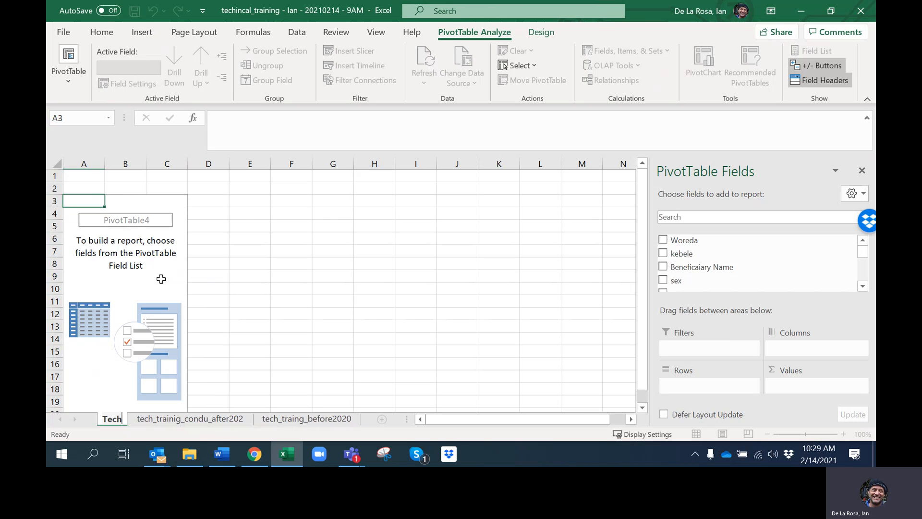
pyautogui.write(' Training 202')
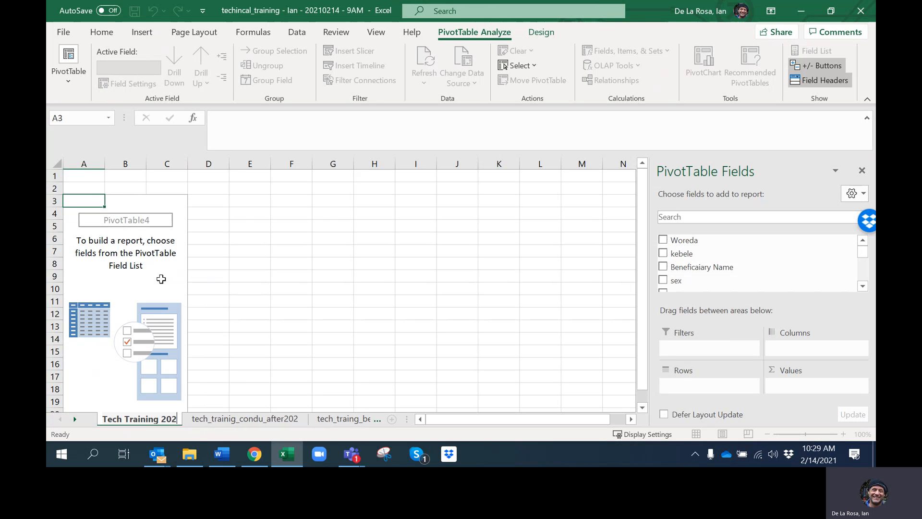
pyautogui.write('0 - P')
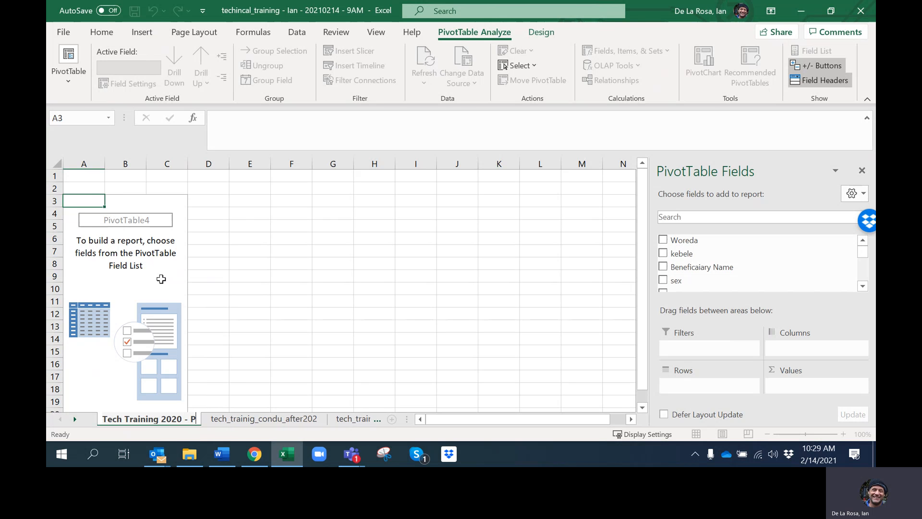
pyautogui.write('irot')
pyautogui.press('Return')
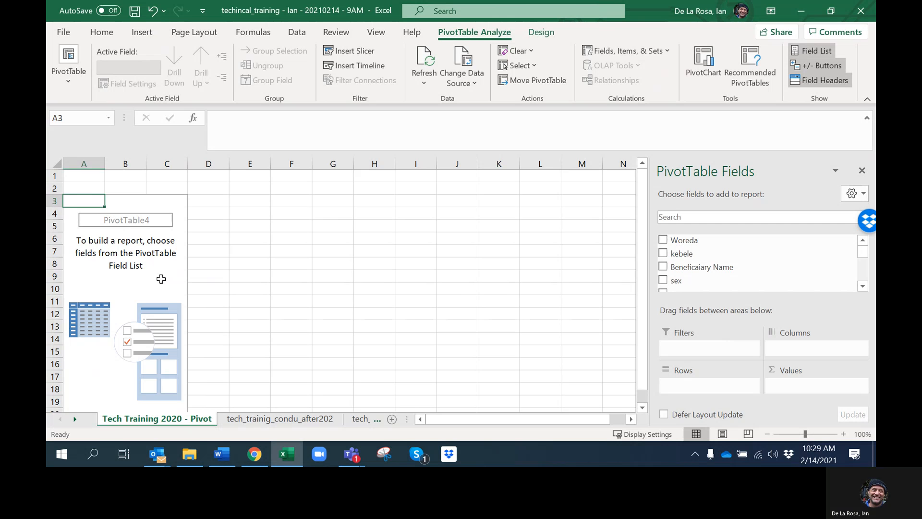
# Step: Examine how the field list and PivotTable tools respond to selecting cells outside and inside the empty PivotTable
pyautogui.click(530, 252)
pyautogui.click(152, 260)
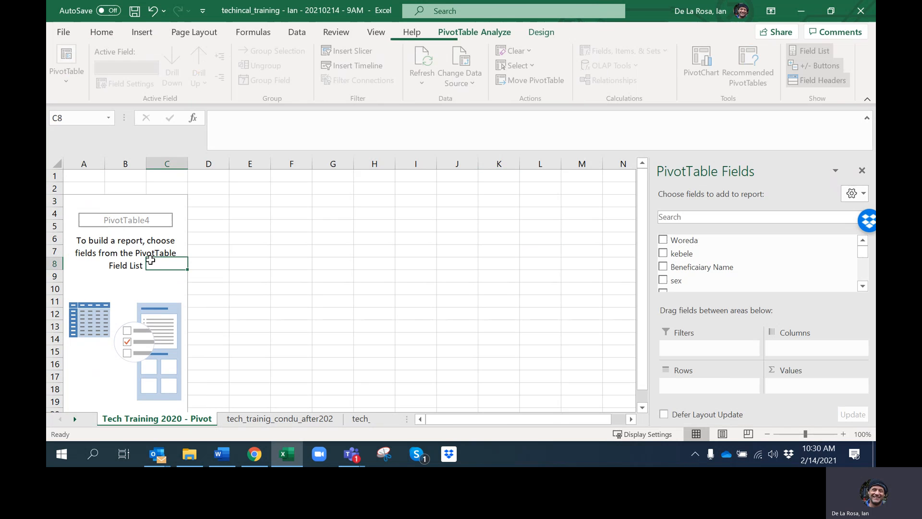
pyautogui.click(568, 239)
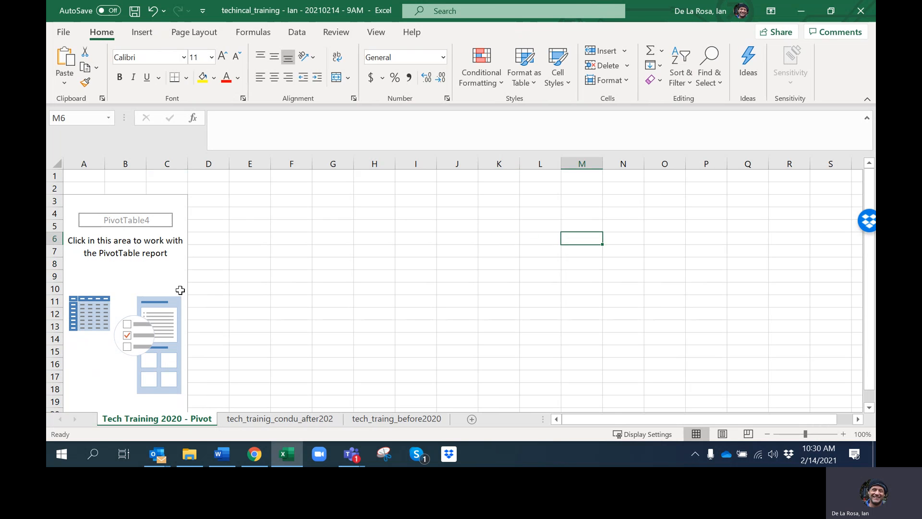
pyautogui.click(110, 277)
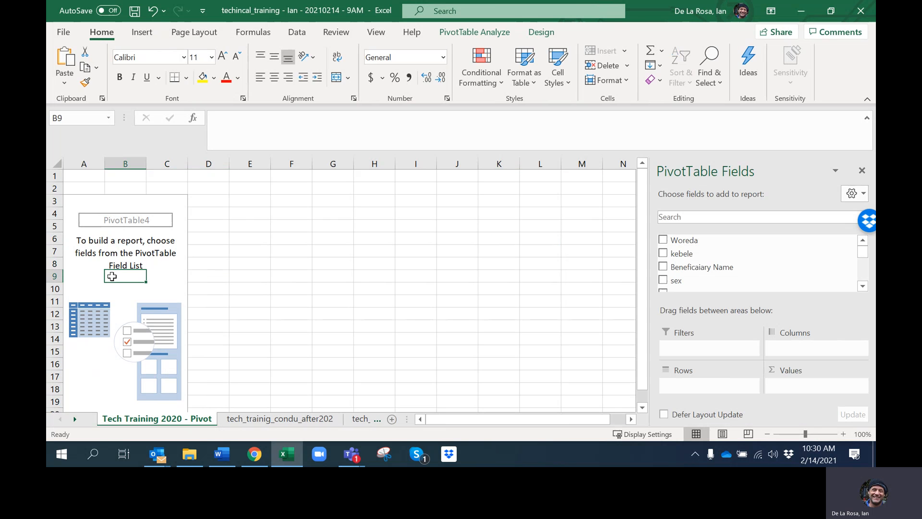
pyautogui.click(540, 32)
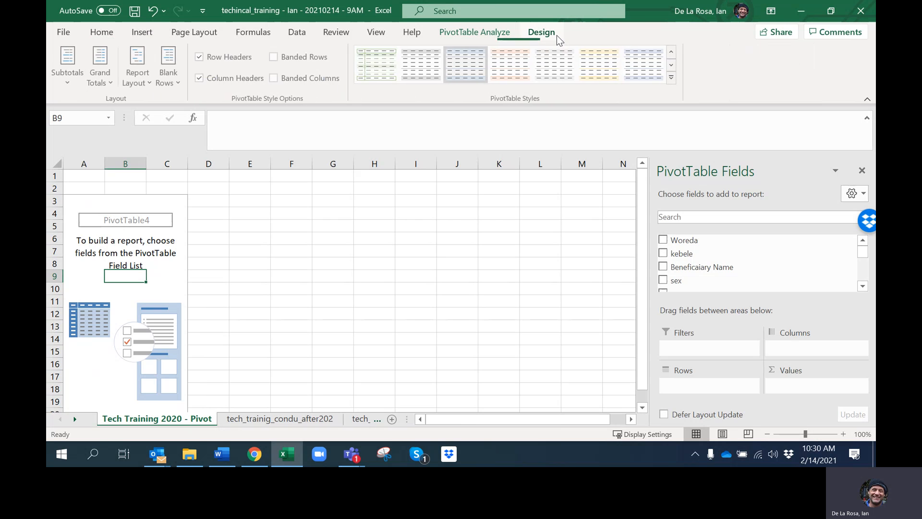
pyautogui.click(502, 34)
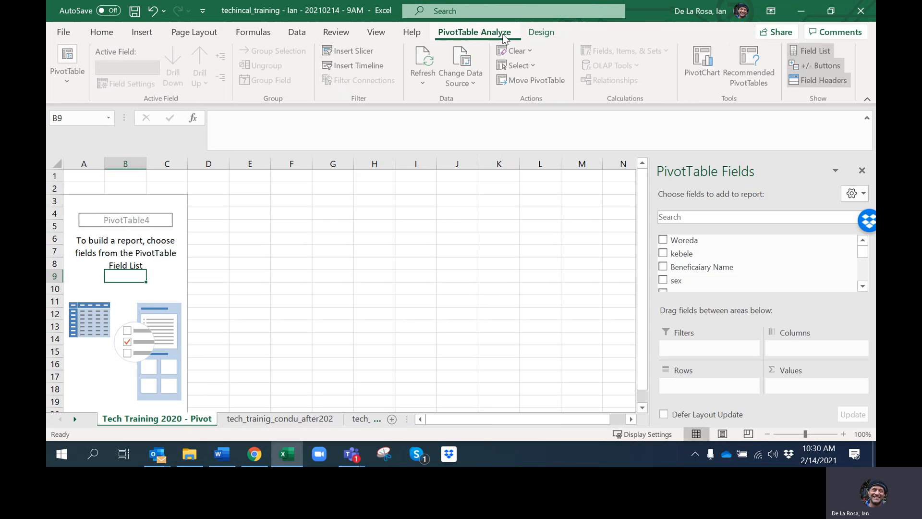
# Step: Turn the PivotTable field list off and on again, and reselect the empty PivotTable
pyautogui.click(825, 50)
pyautogui.click(825, 51)
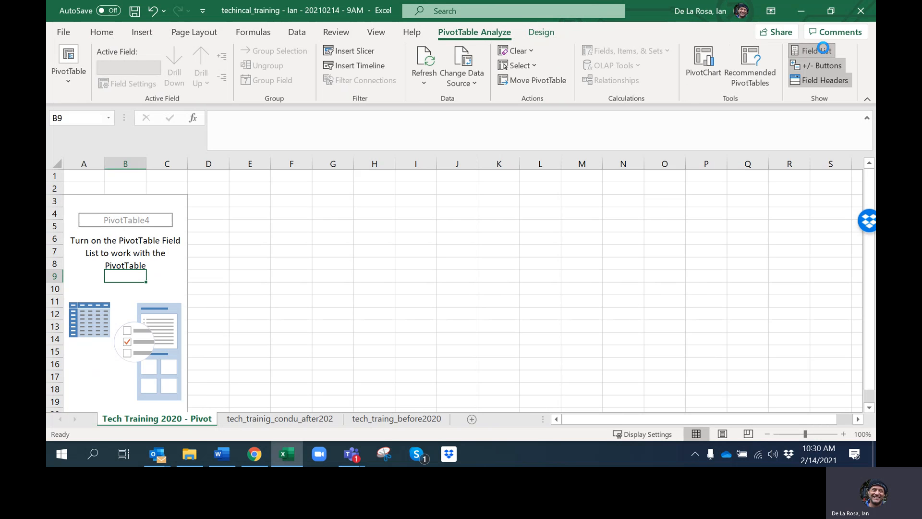
pyautogui.click(344, 282)
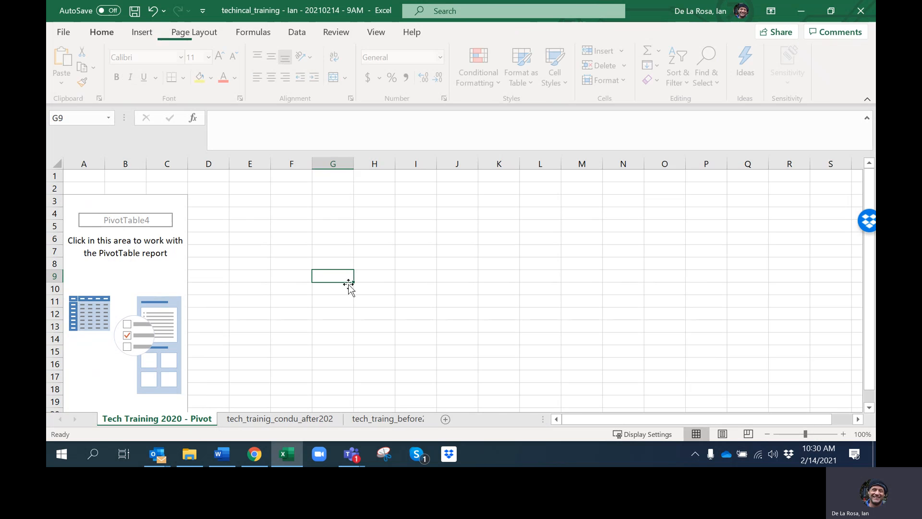
pyautogui.click(110, 276)
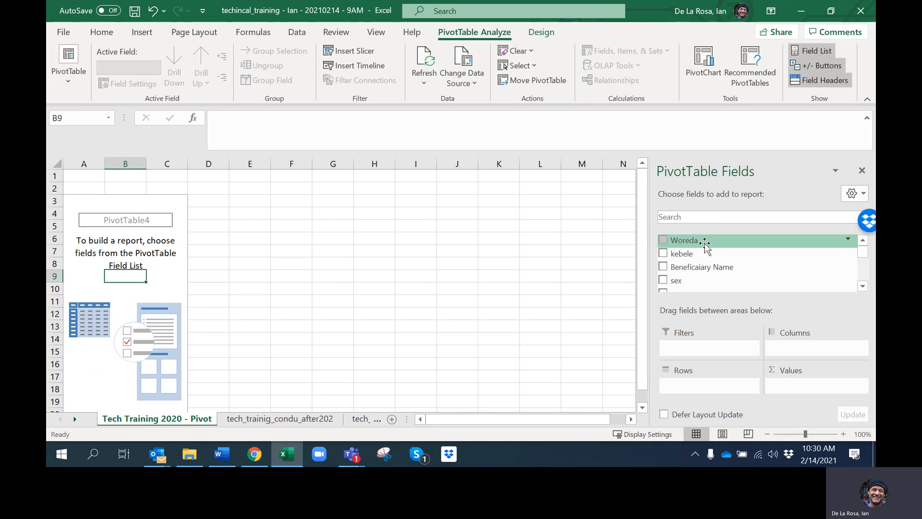
# Step: Add the title field to the PivotTable's rows so that each training is listed
pyautogui.click(863, 287)
pyautogui.click(862, 287)
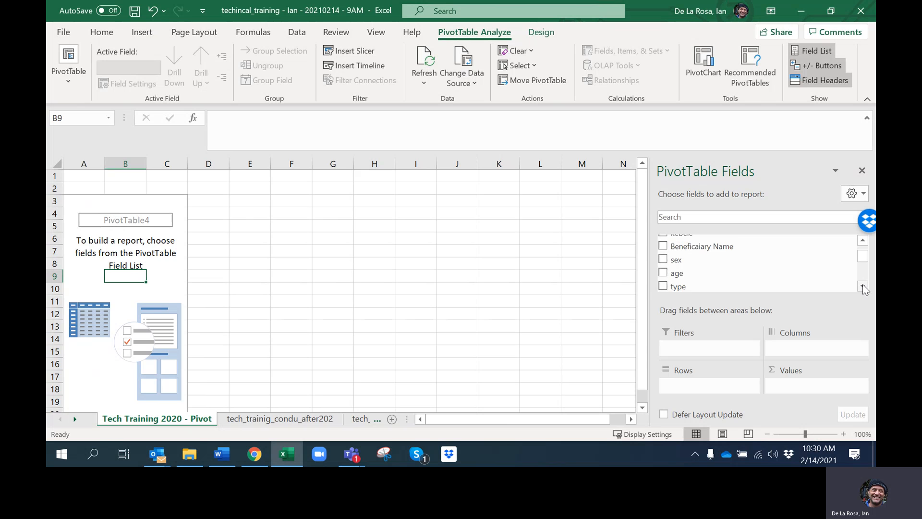
pyautogui.click(863, 287)
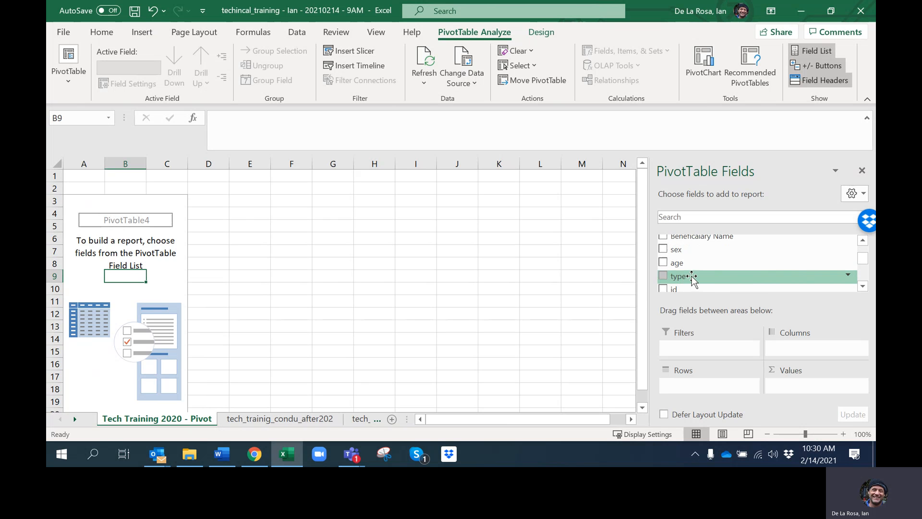
pyautogui.moveTo(691, 277); pyautogui.dragTo(683, 384)
pyautogui.click(862, 287)
pyautogui.click(863, 287)
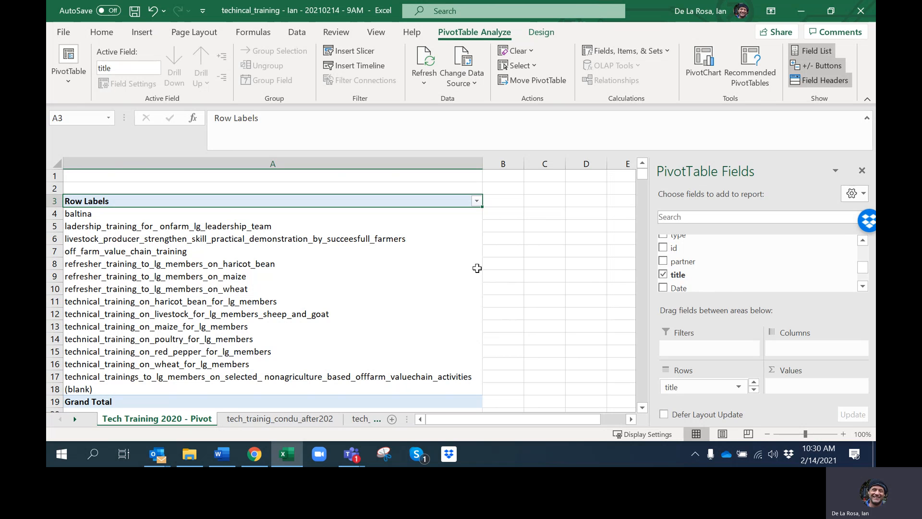
# Step: Add the Beneficaiary Name field to the PivotTable's values as a count per training title
pyautogui.click(862, 286)
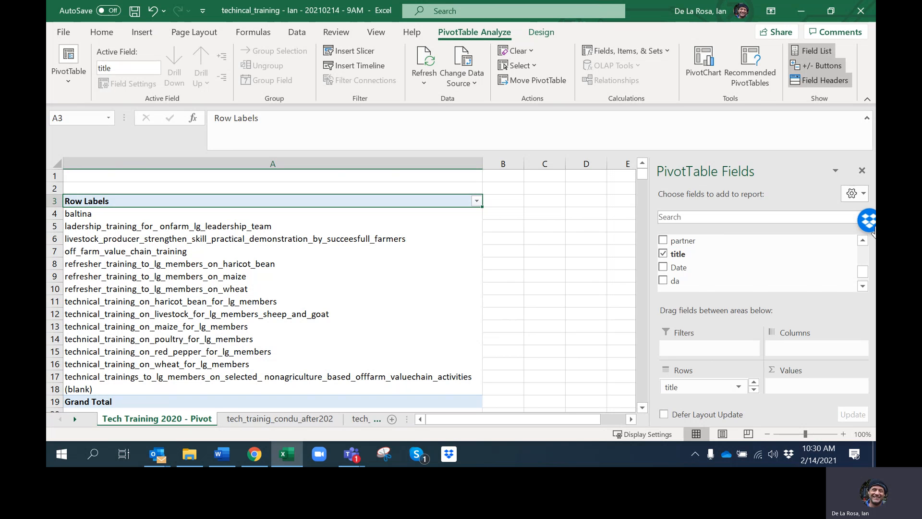
pyautogui.click(864, 286)
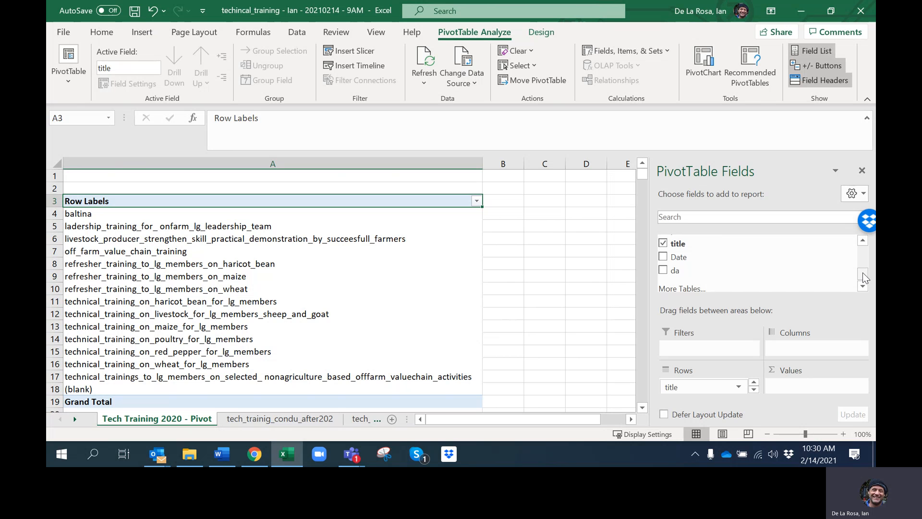
pyautogui.moveTo(864, 273); pyautogui.dragTo(864, 253)
pyautogui.moveTo(702, 267); pyautogui.dragTo(815, 391)
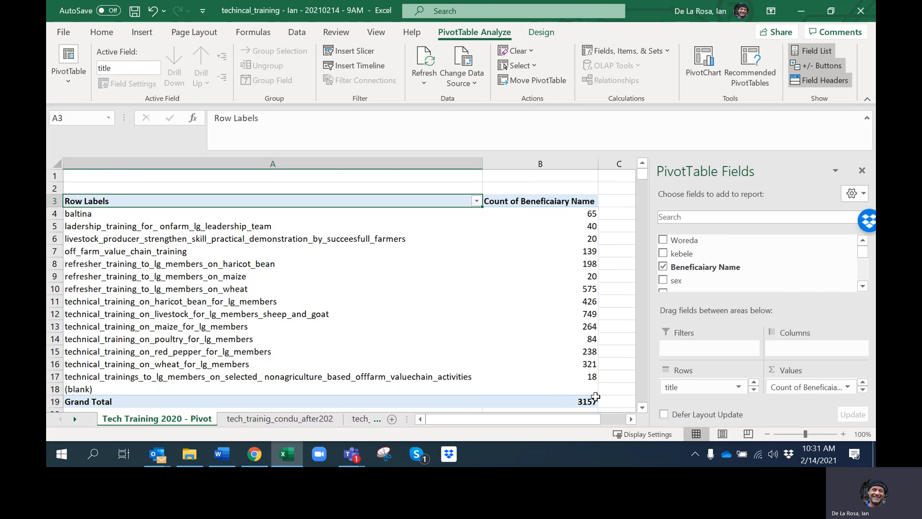
# Step: Split the beneficiary counts by sex across the PivotTable's columns, and review them down to the grand total
pyautogui.moveTo(590, 213)
pyautogui.moveTo(582, 263)
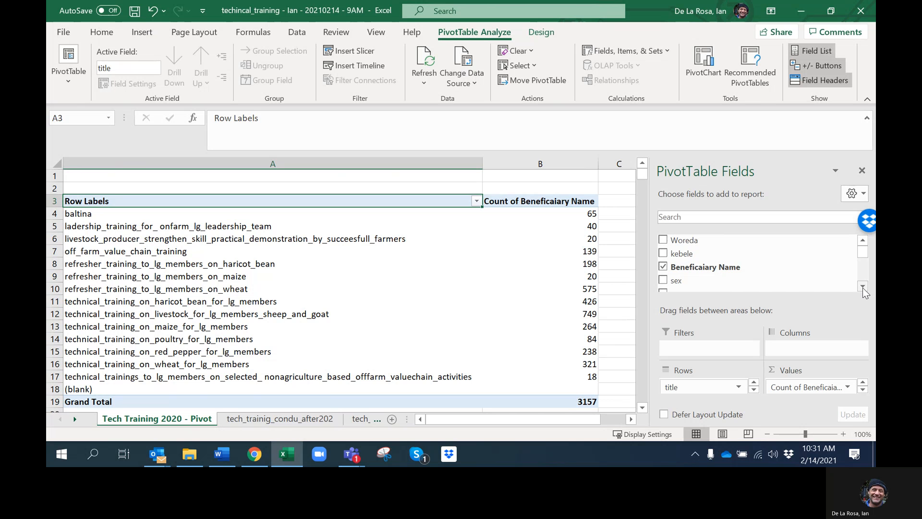
pyautogui.moveTo(677, 281); pyautogui.dragTo(806, 349)
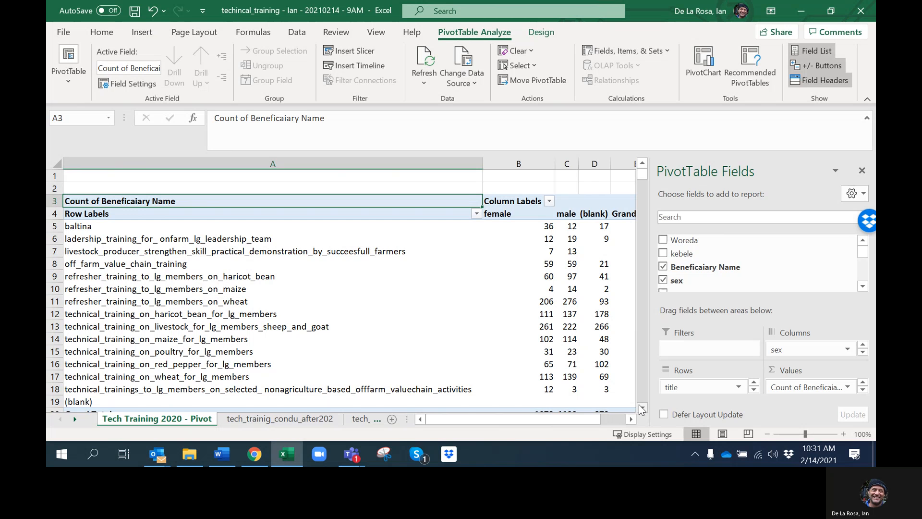
pyautogui.click(641, 408)
pyautogui.click(642, 408)
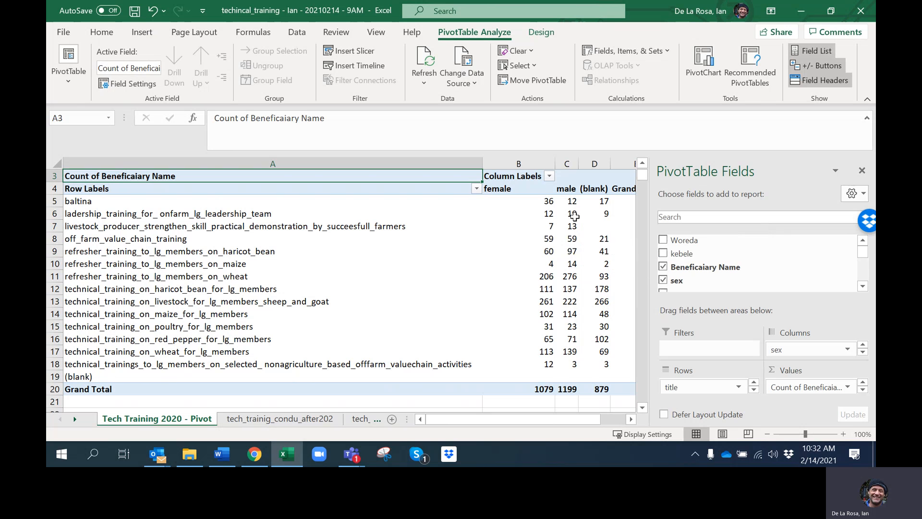
pyautogui.moveTo(550, 202)
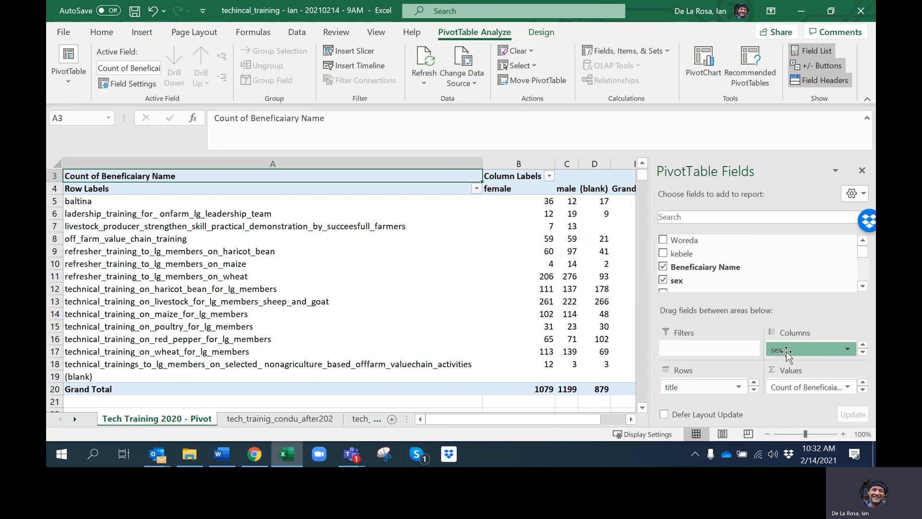
# Step: Remove the sex, Beneficaiary Name and title fields so that the PivotTable is empty
pyautogui.click(793, 280)
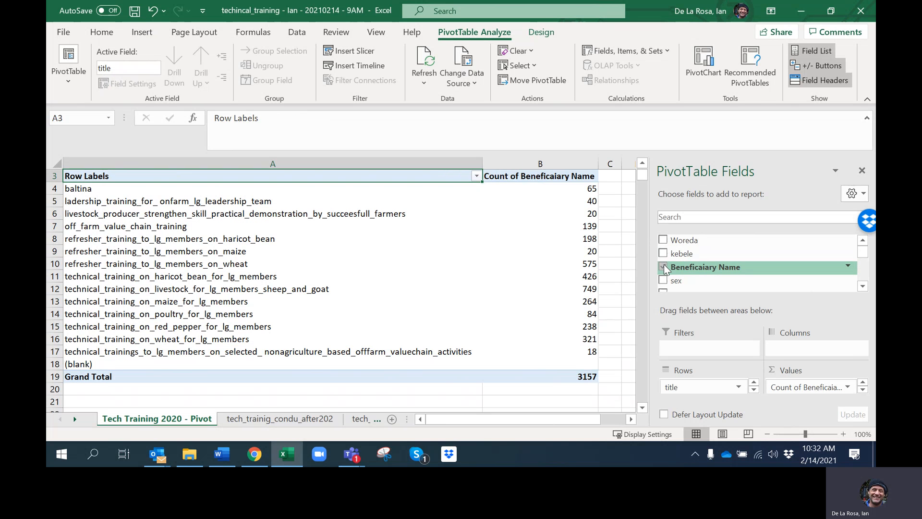
pyautogui.click(793, 267)
pyautogui.click(687, 388)
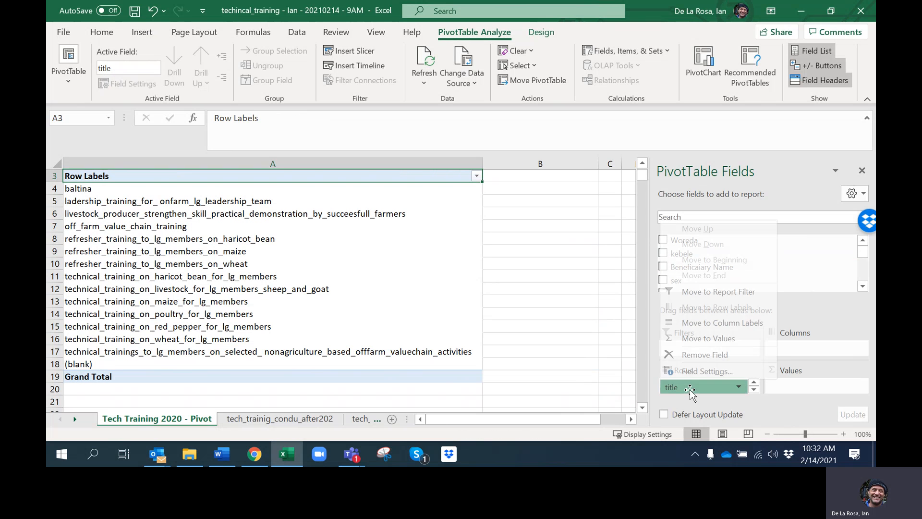
pyautogui.click(841, 269)
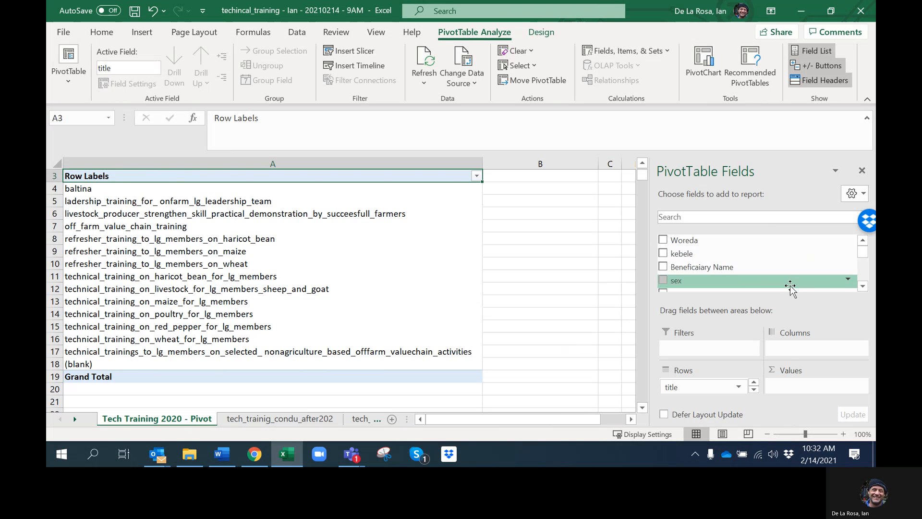
pyautogui.click(862, 287)
pyautogui.click(862, 286)
pyautogui.click(863, 287)
pyautogui.click(863, 286)
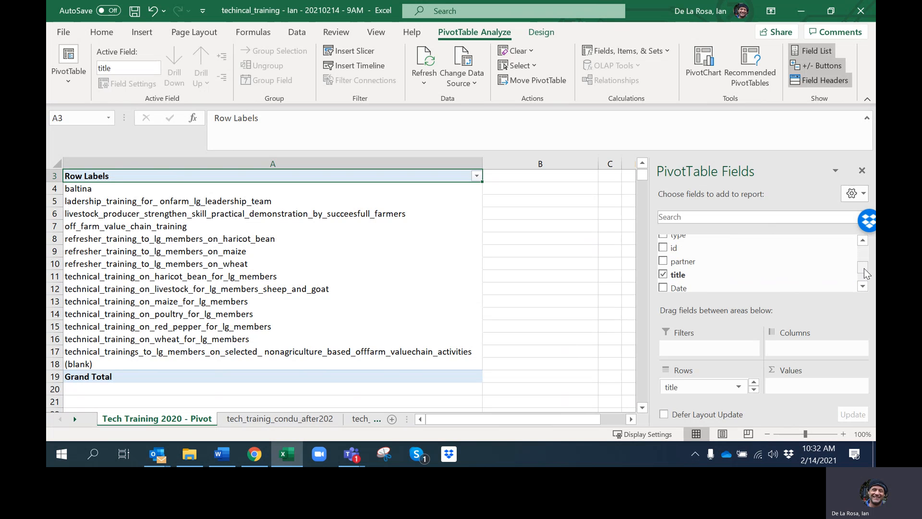
pyautogui.click(663, 274)
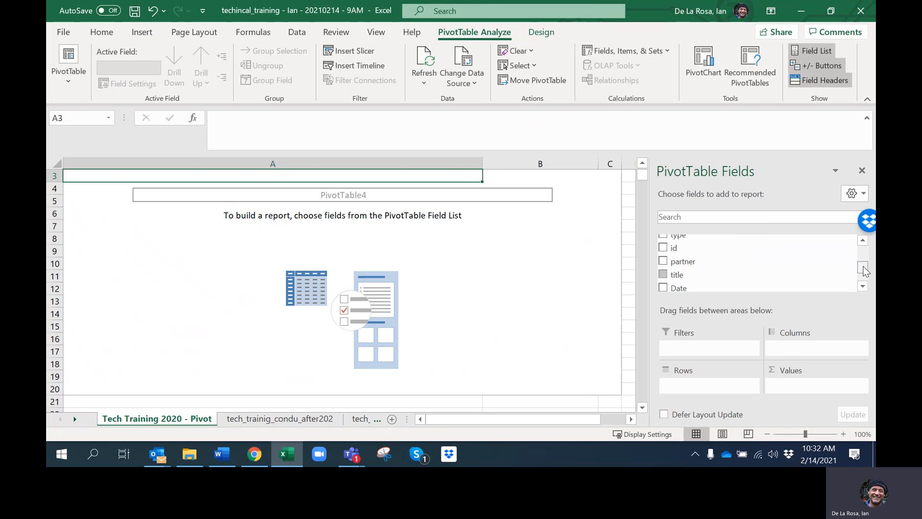
# Step: Put sex in the PivotTable's rows and Beneficaiary Name in its values as a count
pyautogui.scroll(2, 864, 272)
pyautogui.moveTo(723, 257); pyautogui.dragTo(691, 367)
pyautogui.moveTo(699, 243); pyautogui.dragTo(816, 387)
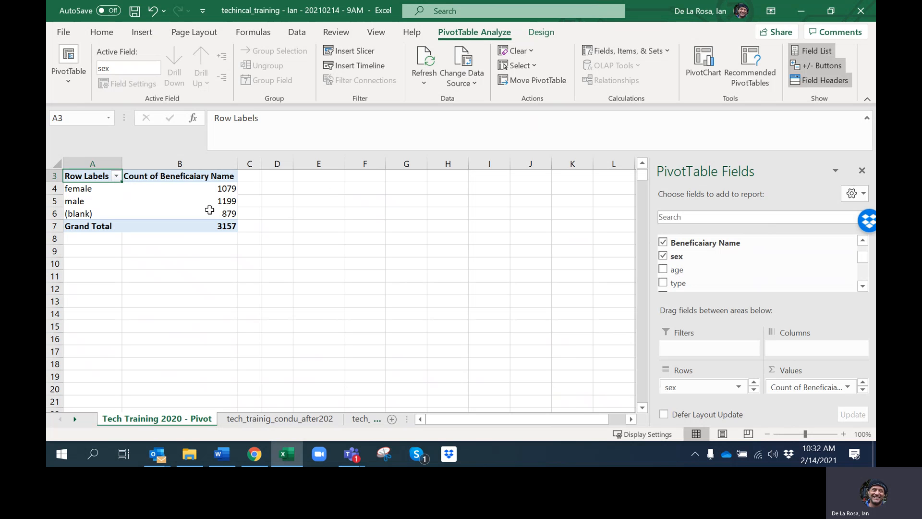
# Step: Add title to the PivotTable's columns and review the counts across to the grand total
pyautogui.click(863, 286)
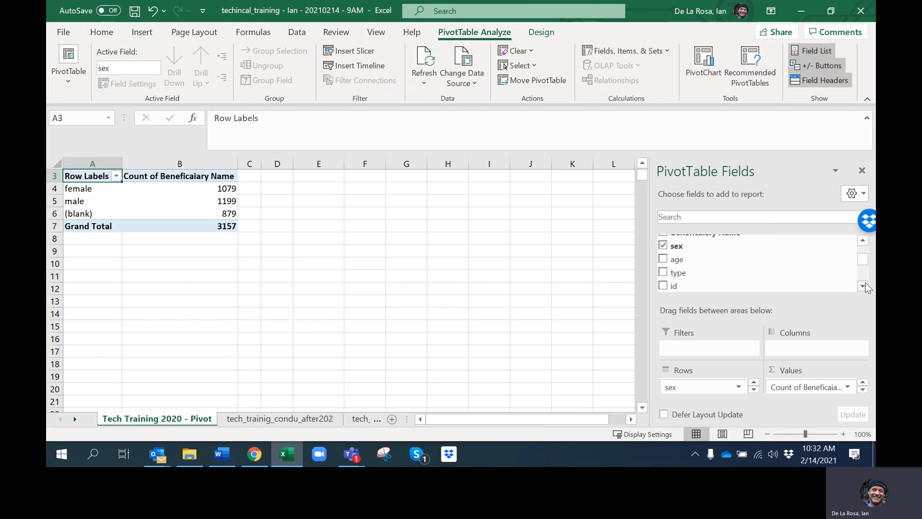
pyautogui.click(863, 286)
pyautogui.click(863, 286)
pyautogui.click(863, 286)
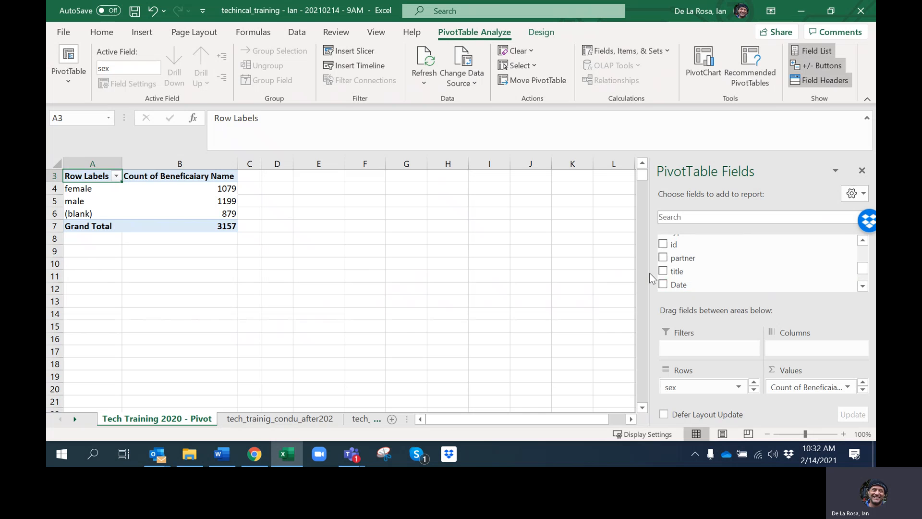
pyautogui.moveTo(677, 272); pyautogui.dragTo(833, 350)
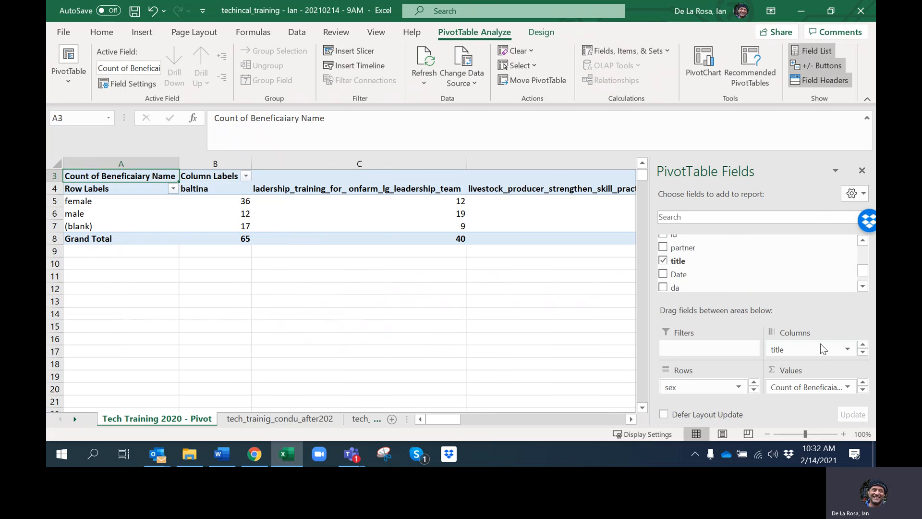
pyautogui.moveTo(630, 417); pyautogui.dragTo(630, 417)
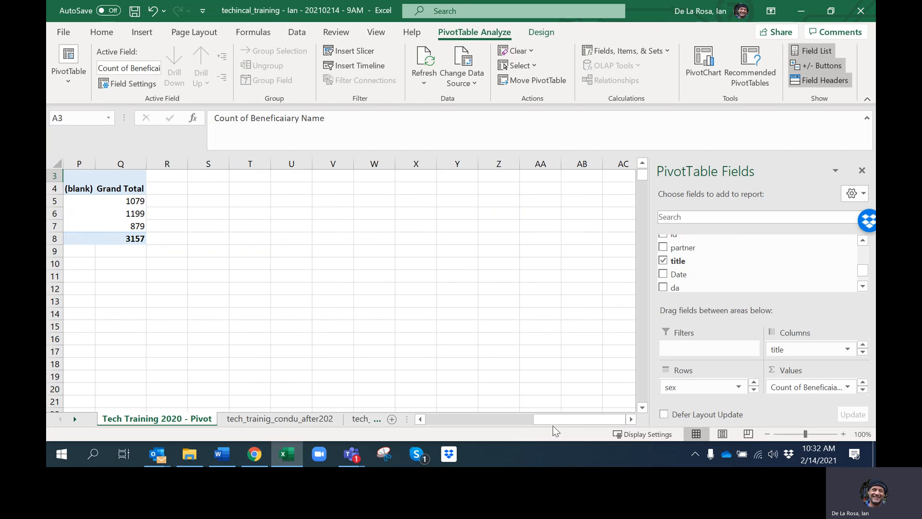
pyautogui.click(422, 418)
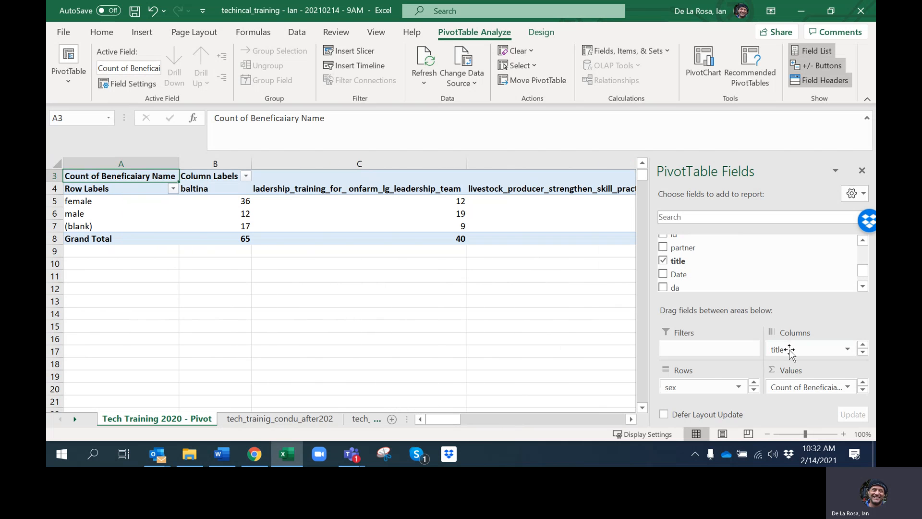
# Step: Swap the PivotTable layout so that title is in the rows and sex is in the columns
pyautogui.moveTo(789, 352); pyautogui.dragTo(797, 267)
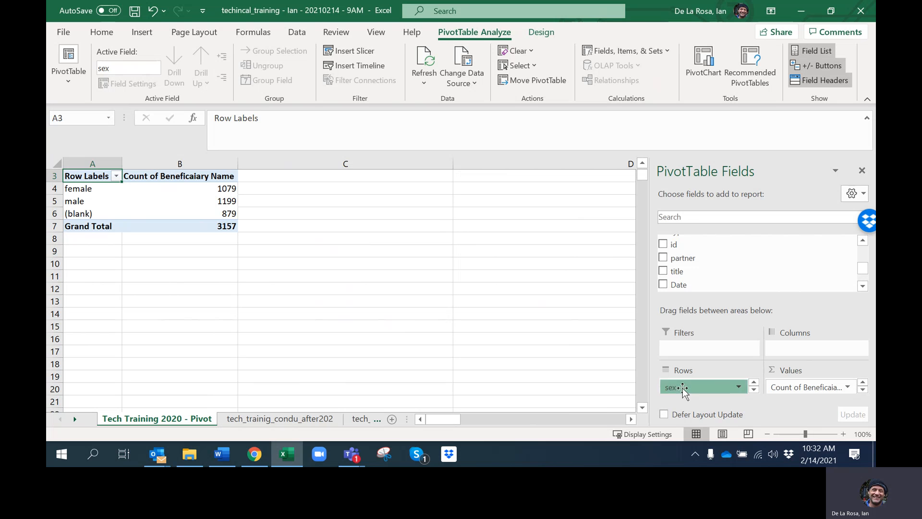
pyautogui.moveTo(683, 387); pyautogui.dragTo(765, 279)
pyautogui.moveTo(677, 250); pyautogui.dragTo(681, 386)
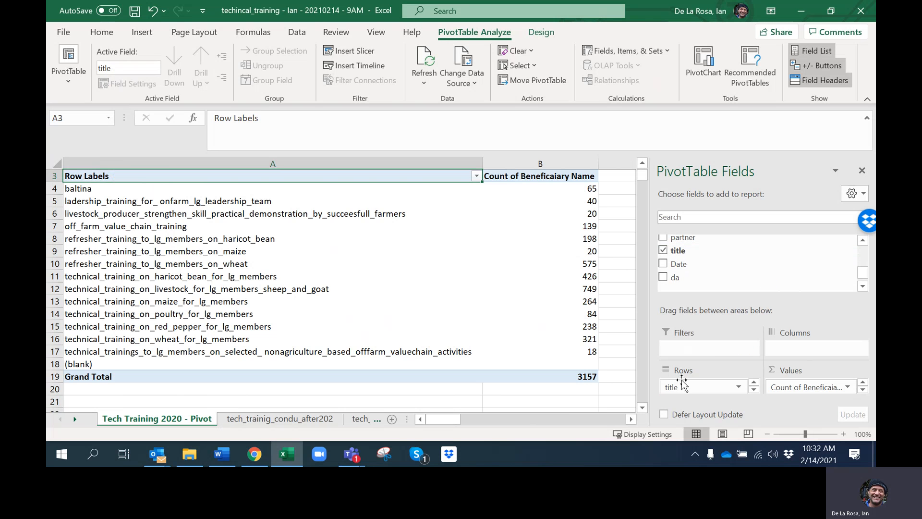
pyautogui.moveTo(862, 274); pyautogui.dragTo(863, 258)
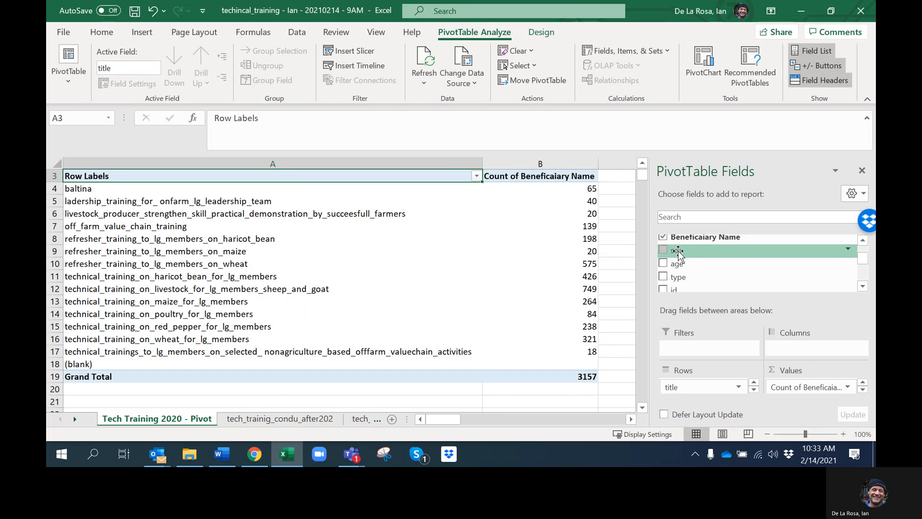
pyautogui.moveTo(677, 250); pyautogui.dragTo(811, 356)
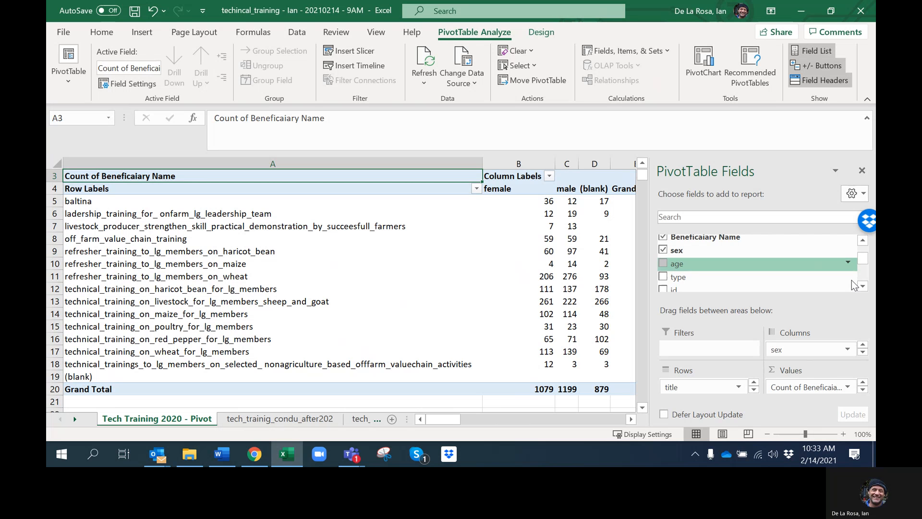
# Step: Add the Woreda field above title in the PivotTable's rows, and review the counts across to the grand total
pyautogui.click(862, 287)
pyautogui.click(863, 286)
pyautogui.click(862, 286)
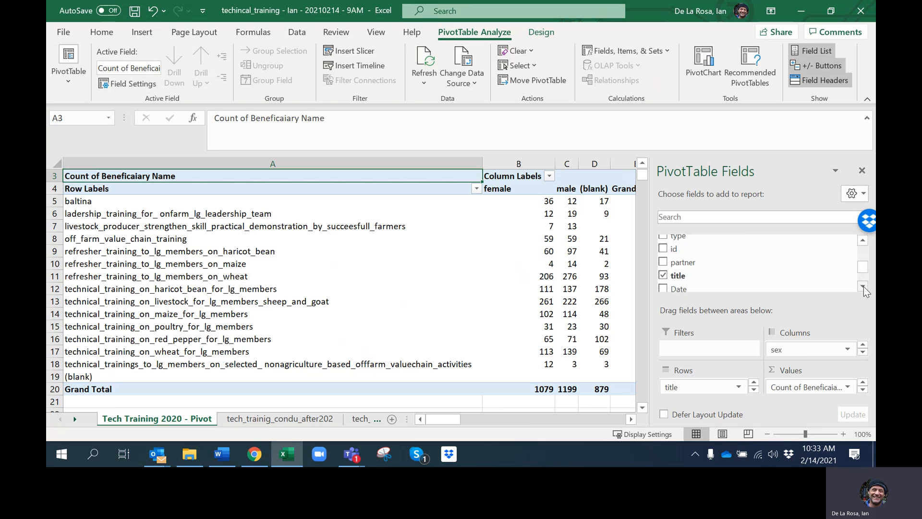
pyautogui.click(863, 286)
pyautogui.click(862, 287)
pyautogui.moveTo(863, 273); pyautogui.dragTo(867, 238)
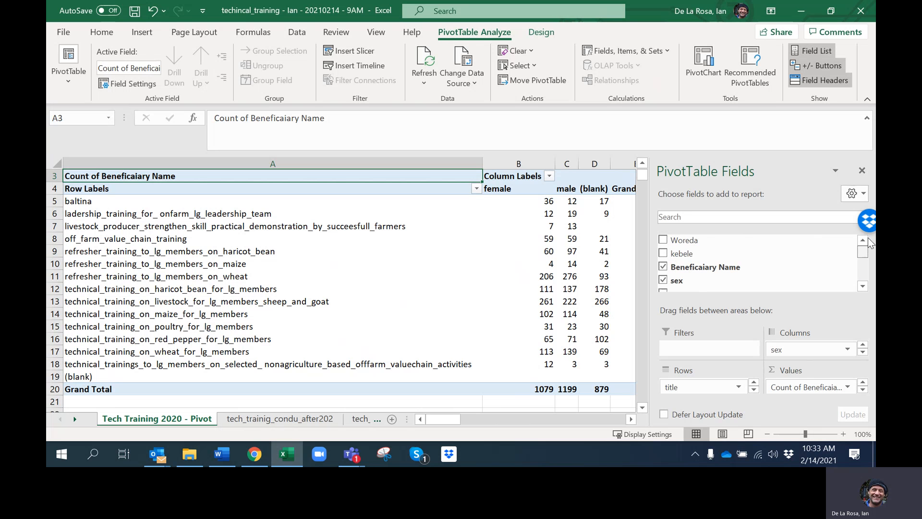
pyautogui.moveTo(684, 240); pyautogui.dragTo(701, 387)
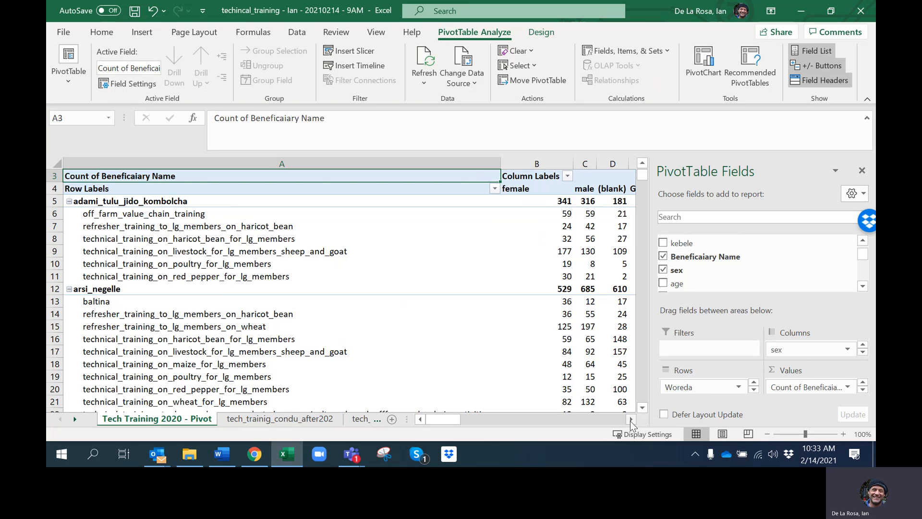
pyautogui.click(630, 419)
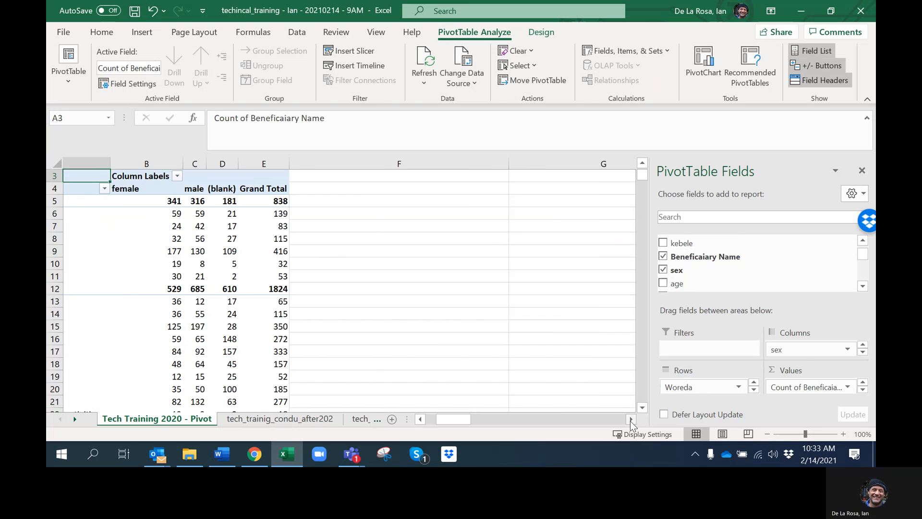
pyautogui.click(420, 419)
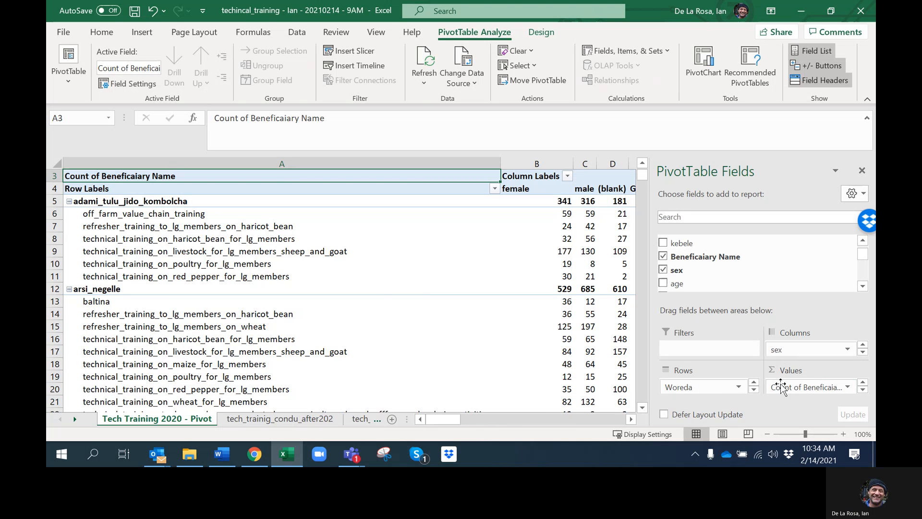
# Step: Remove title from the PivotTable's rows so that only Woreda remains, and select the adami_tulu_jido_kombolcha row label
pyautogui.click(753, 390)
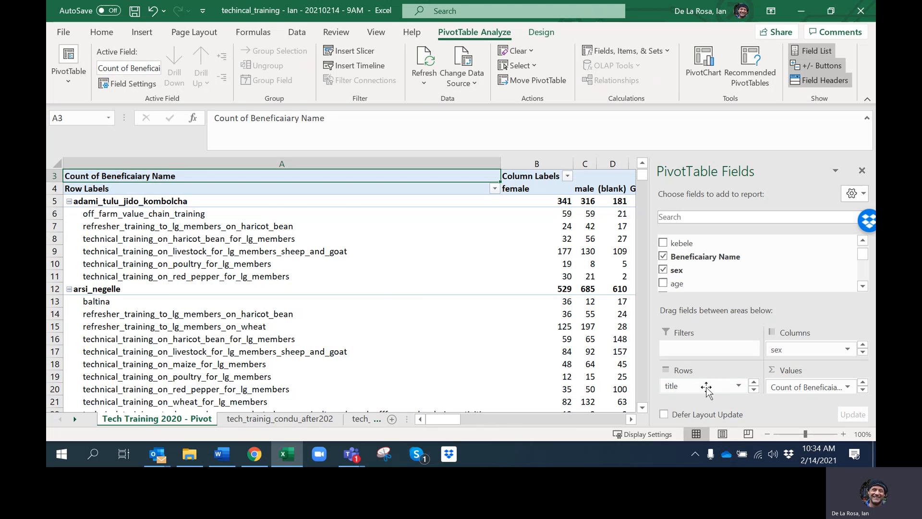
pyautogui.moveTo(705, 386); pyautogui.dragTo(769, 269)
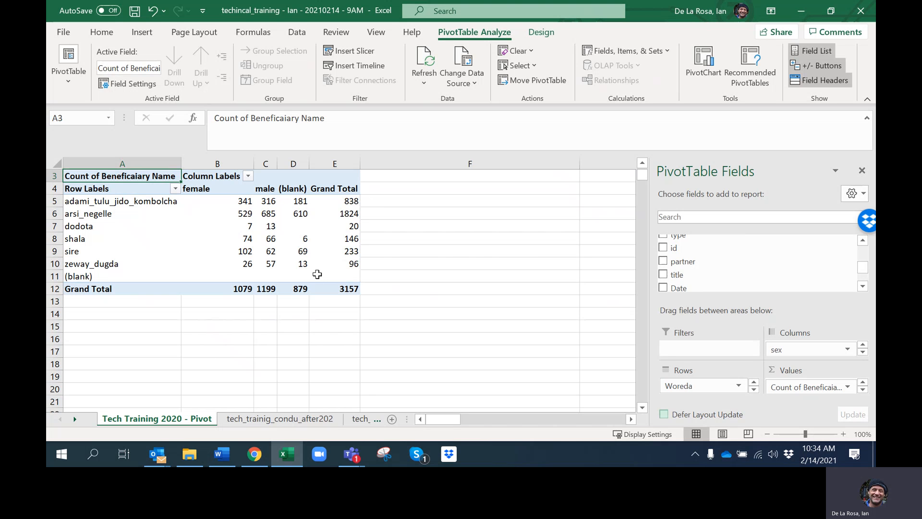
pyautogui.click(163, 203)
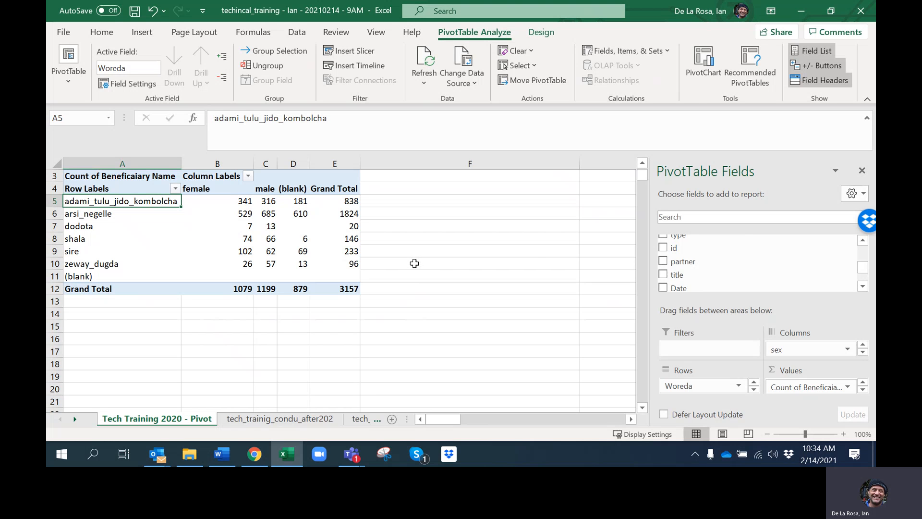
# Step: Insert a clustered column PivotChart of the beneficiary counts by Woreda and sex
pyautogui.click(703, 67)
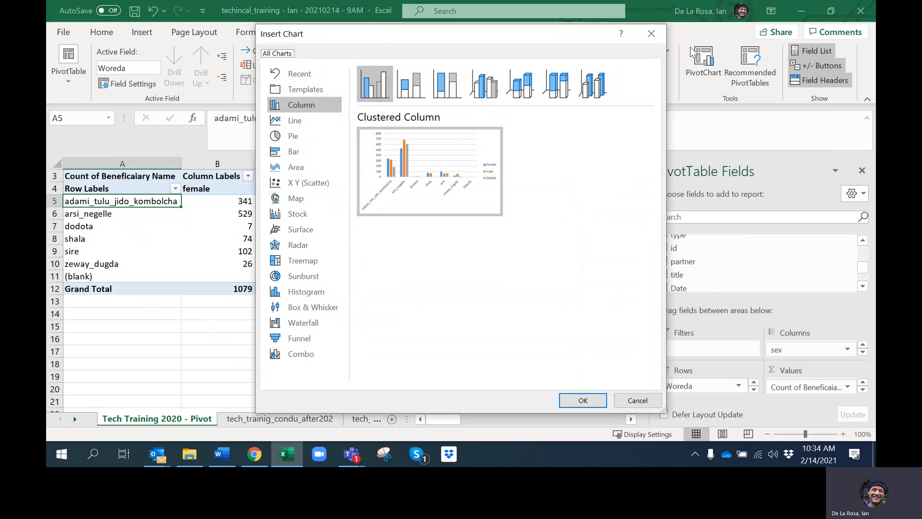
pyautogui.moveTo(366, 199)
pyautogui.click(583, 401)
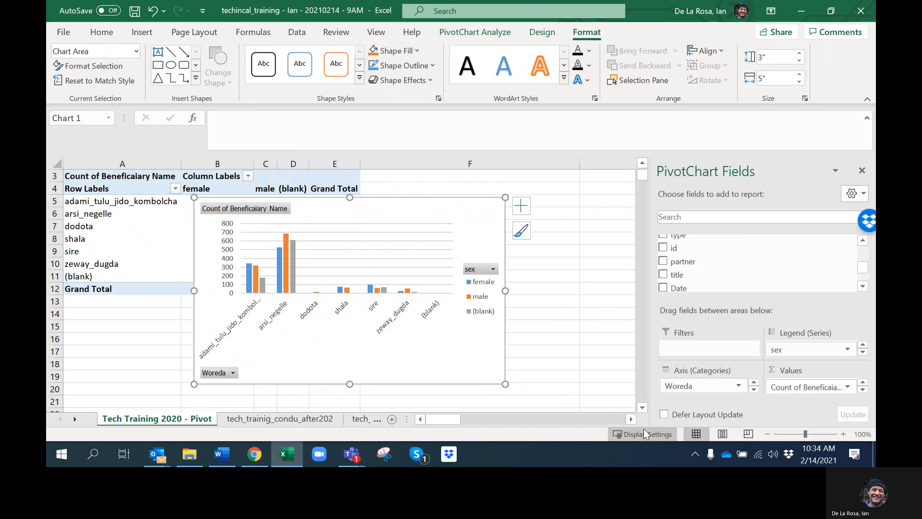
# Step: Move the PivotChart beside the PivotTable so that it no longer covers the counts or the Grand Total column
pyautogui.click(631, 419)
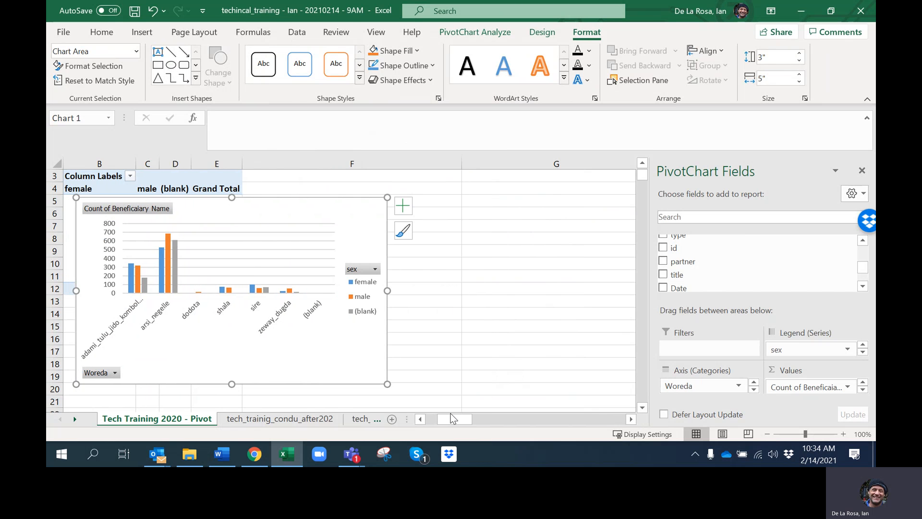
pyautogui.moveTo(451, 415); pyautogui.dragTo(434, 416)
pyautogui.moveTo(449, 226)
pyautogui.mouseDown()
pyautogui.moveTo(552, 227)
pyautogui.moveTo(587, 212)
pyautogui.moveTo(459, 231)
pyautogui.moveTo(451, 219)
pyautogui.moveTo(457, 225)
pyautogui.mouseUp()
pyautogui.moveTo(412, 202); pyautogui.dragTo(584, 177)
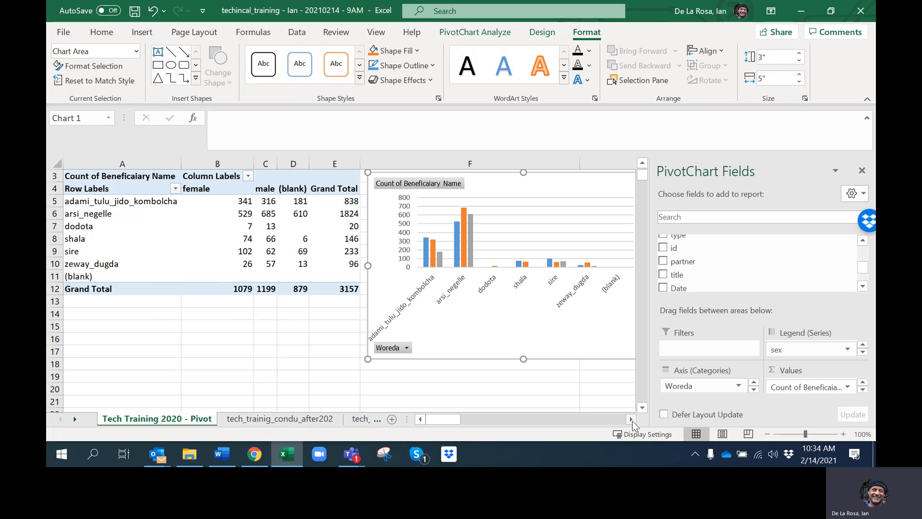
# Step: Enlarge the PivotChart to about 3.37" high and 5.34" wide
pyautogui.click(630, 418)
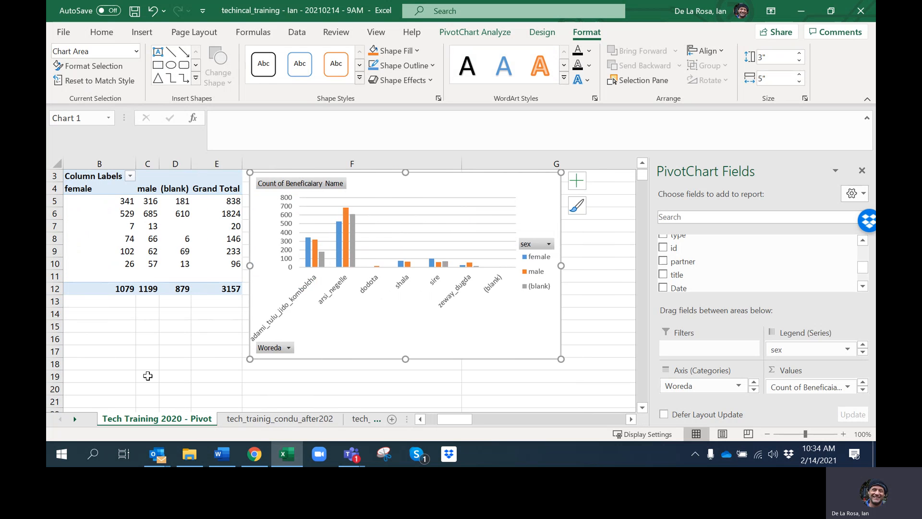
pyautogui.scroll(-1, 202, 376)
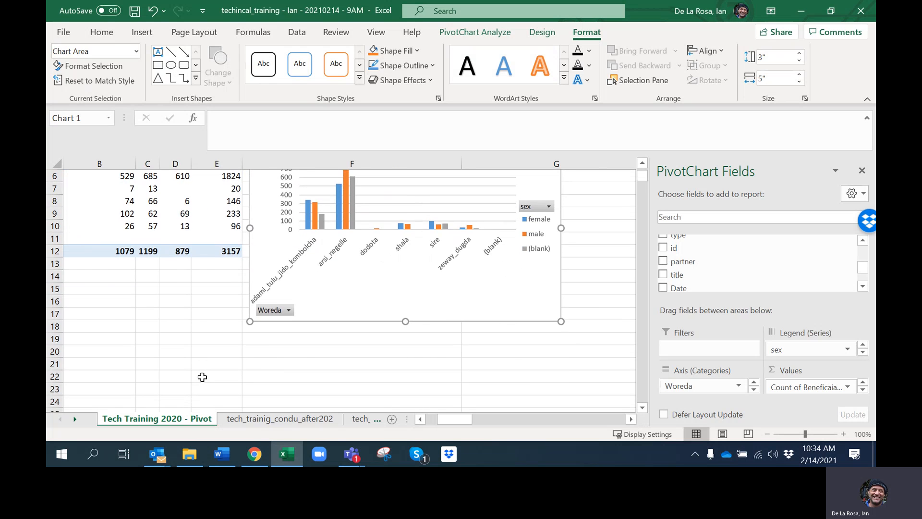
pyautogui.scroll(2, 201, 376)
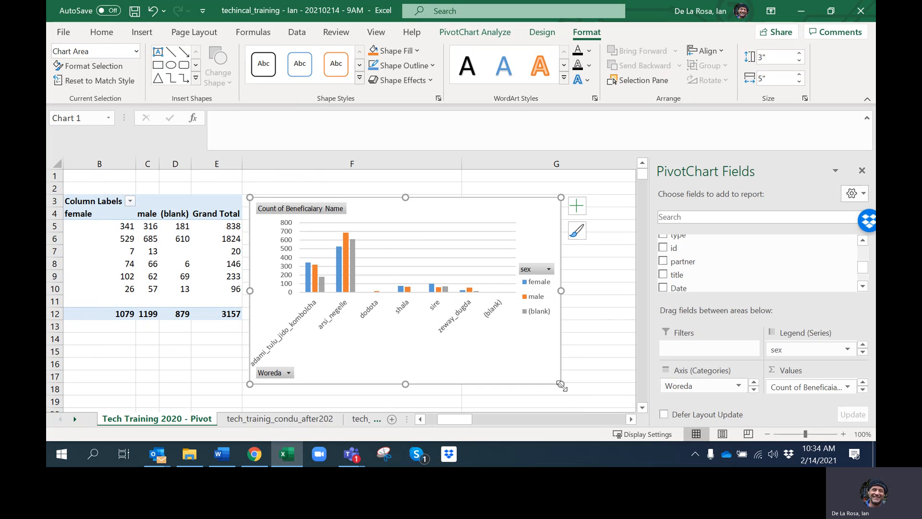
pyautogui.moveTo(561, 384); pyautogui.dragTo(582, 406)
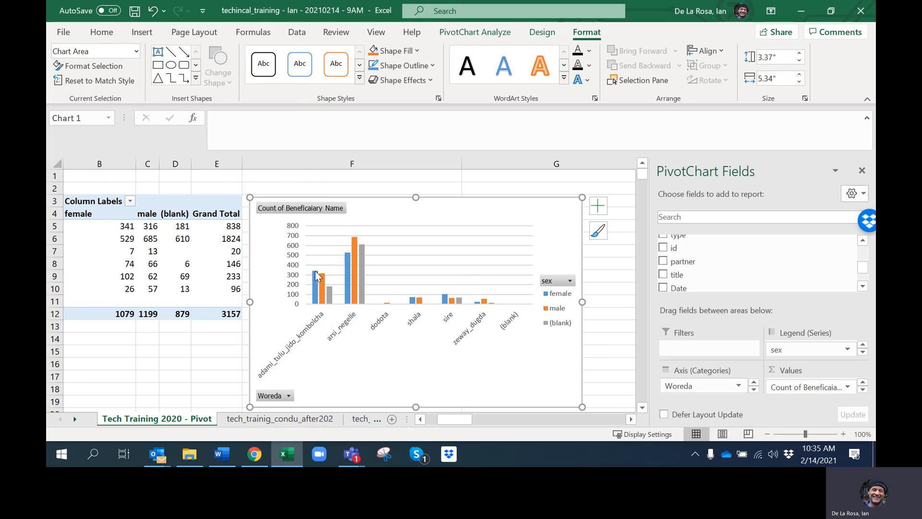
# Step: Move the Woreda field from the PivotChart's axis categories to its legend series, above sex
pyautogui.moveTo(316, 276)
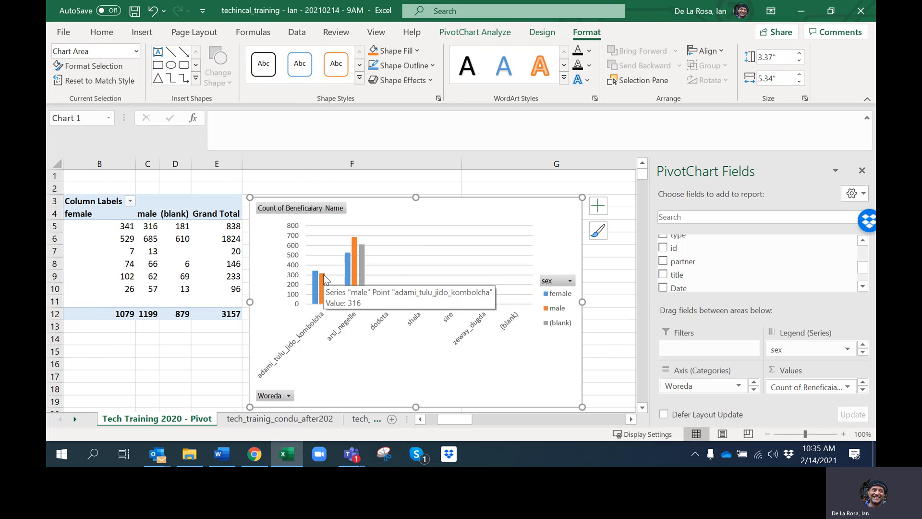
pyautogui.moveTo(363, 271)
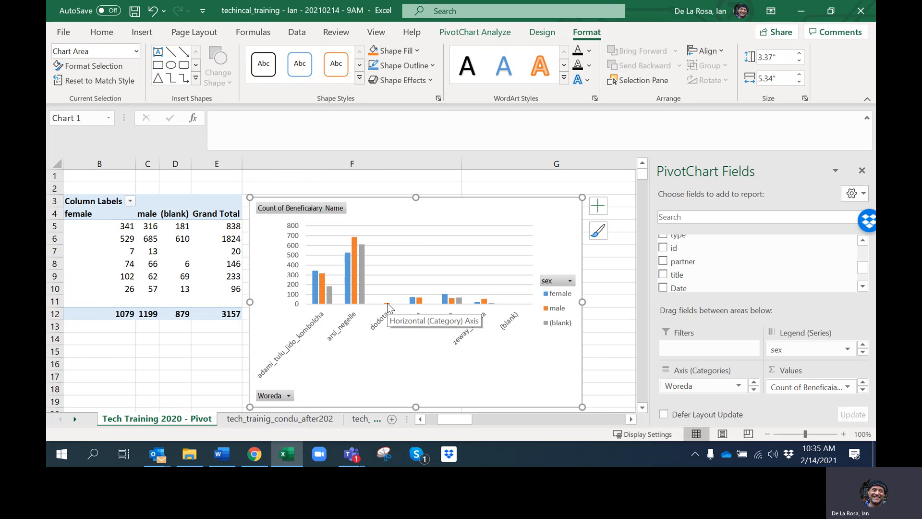
pyautogui.moveTo(387, 303)
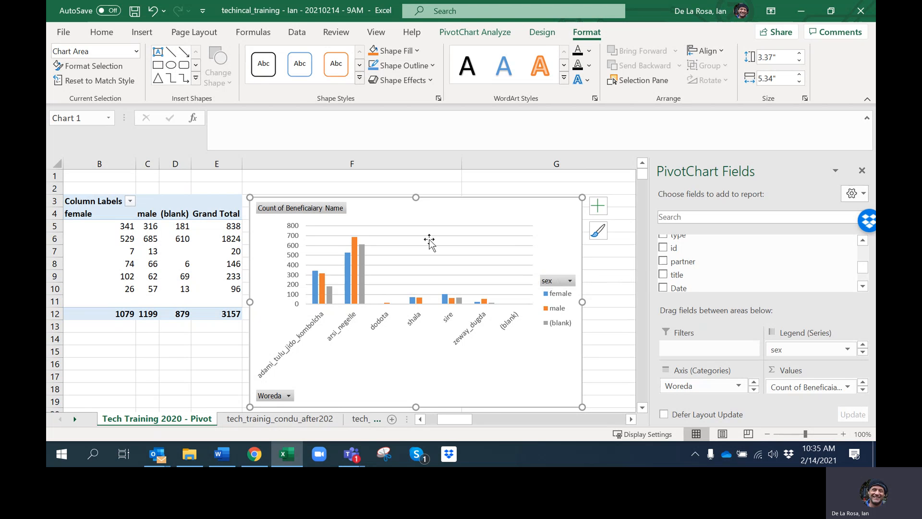
pyautogui.moveTo(356, 242)
pyautogui.moveTo(685, 382); pyautogui.dragTo(811, 348)
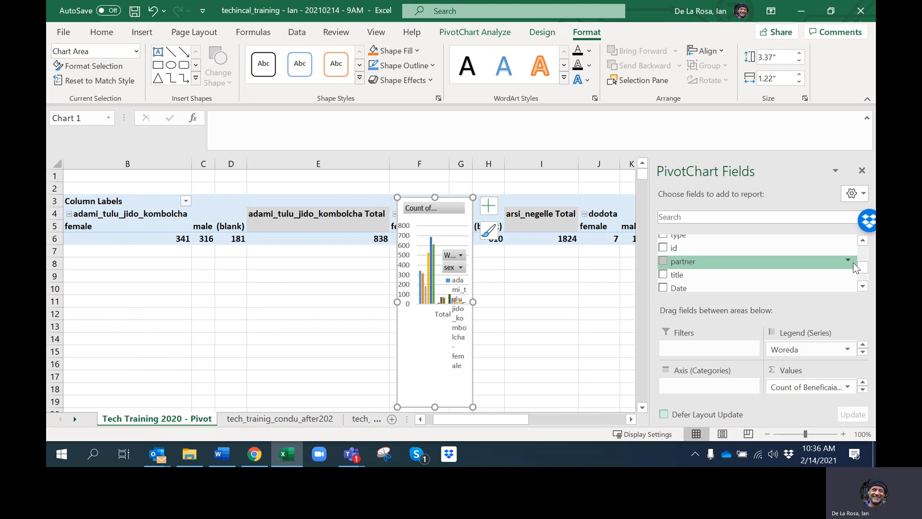
# Step: Move the sex field from the PivotChart's legend series to its axis categories, keeping Woreda as the legend
pyautogui.scroll(3, 864, 272)
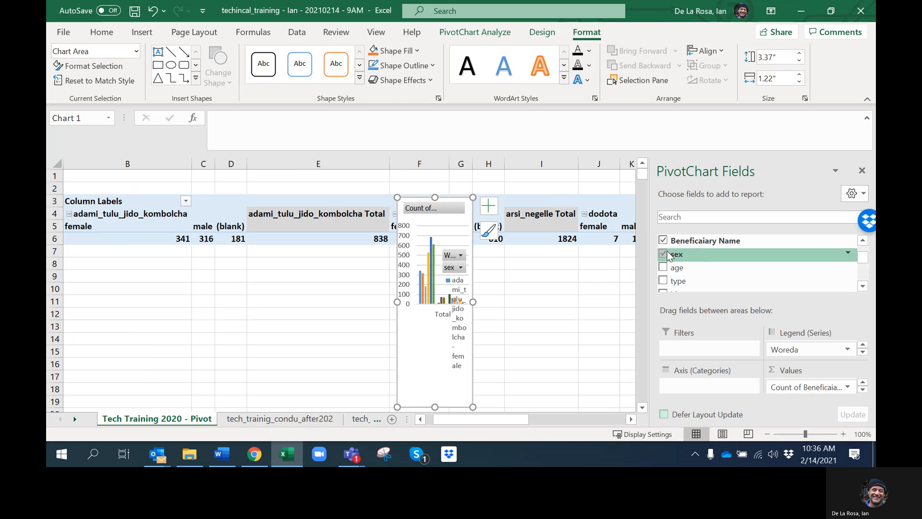
pyautogui.moveTo(677, 254); pyautogui.dragTo(701, 386)
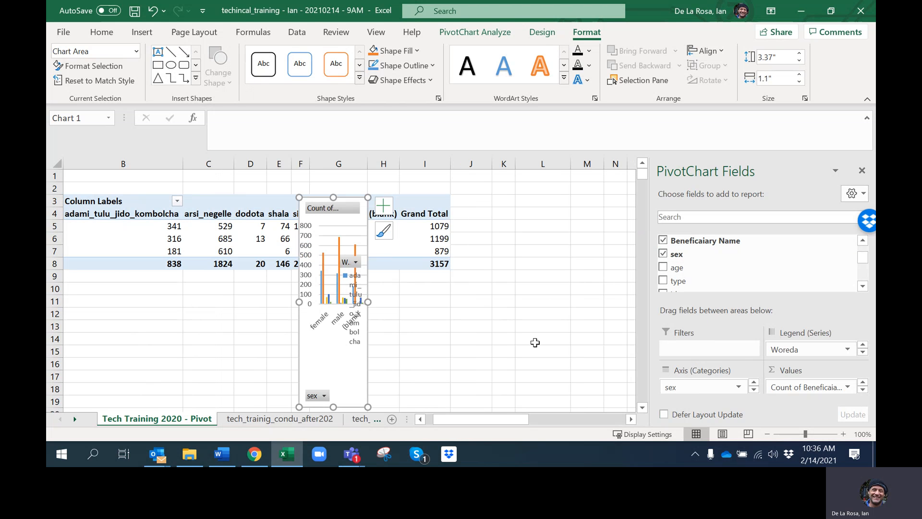
pyautogui.click(862, 352)
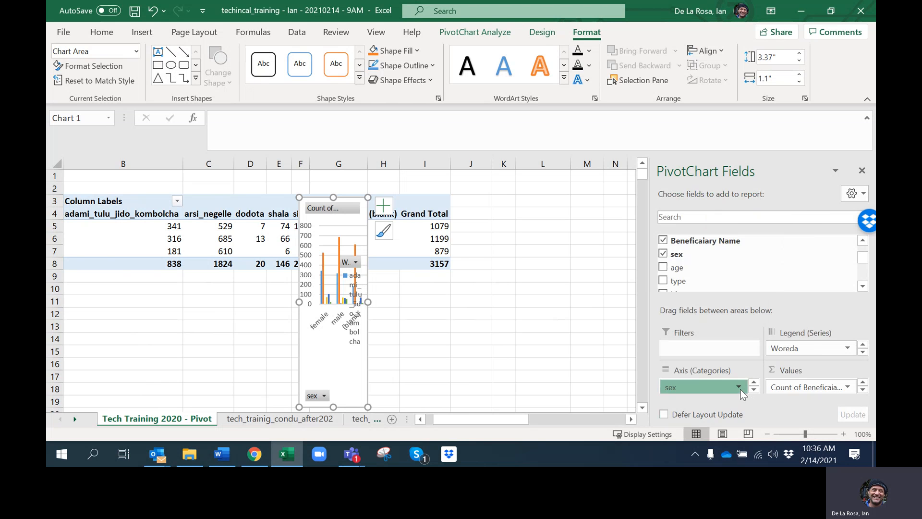
# Step: Remove the Woreda and sex fields from the PivotChart and close its field list
pyautogui.moveTo(806, 351); pyautogui.dragTo(774, 265)
pyautogui.moveTo(675, 386); pyautogui.dragTo(779, 258)
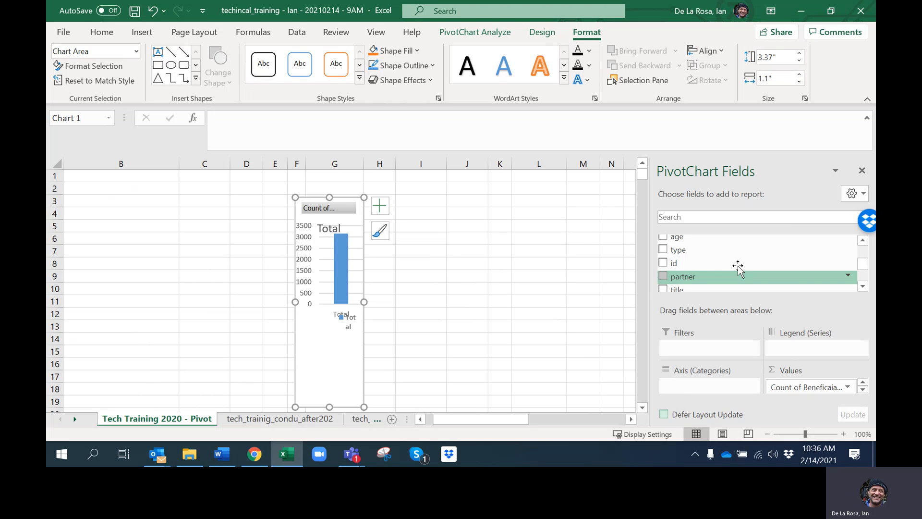
pyautogui.click(862, 171)
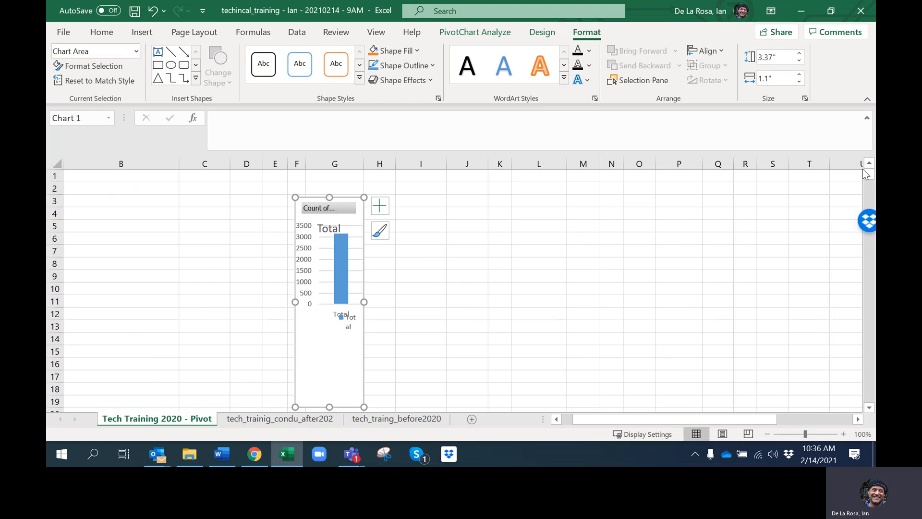
# Step: Undo the removal of the sex and Woreda fields and widen the PivotChart to about 4.05"
pyautogui.click(153, 12)
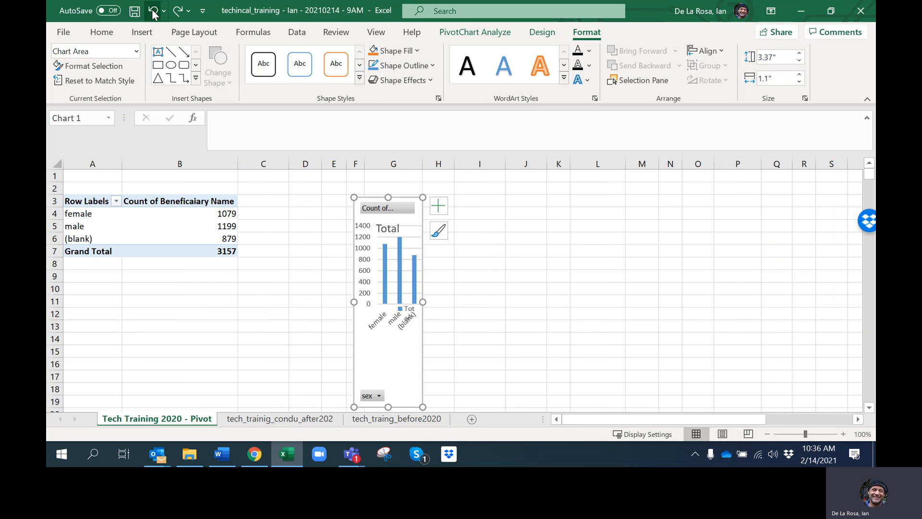
pyautogui.click(152, 12)
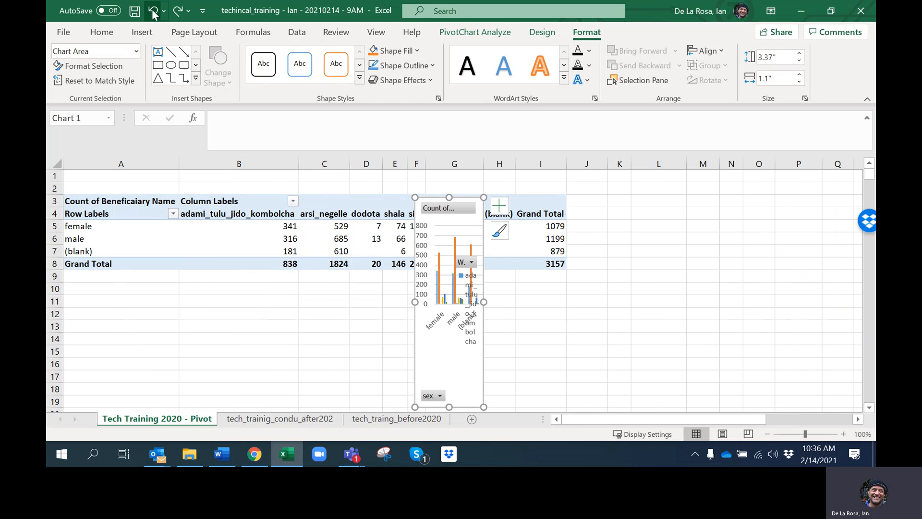
pyautogui.click(152, 11)
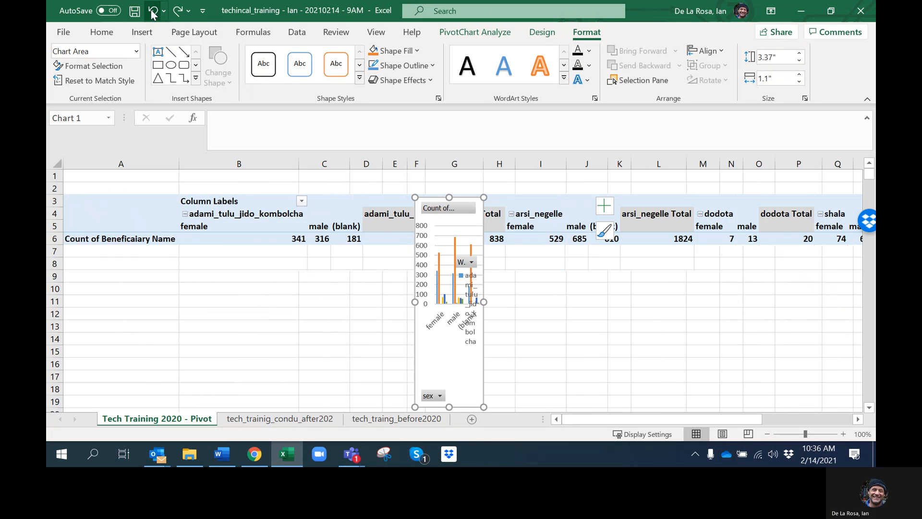
pyautogui.click(179, 12)
pyautogui.click(178, 12)
pyautogui.click(179, 11)
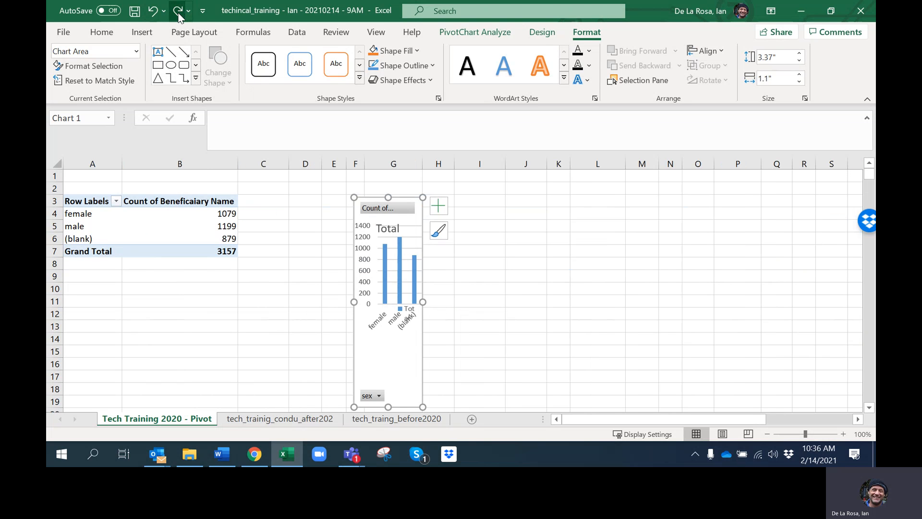
pyautogui.click(153, 12)
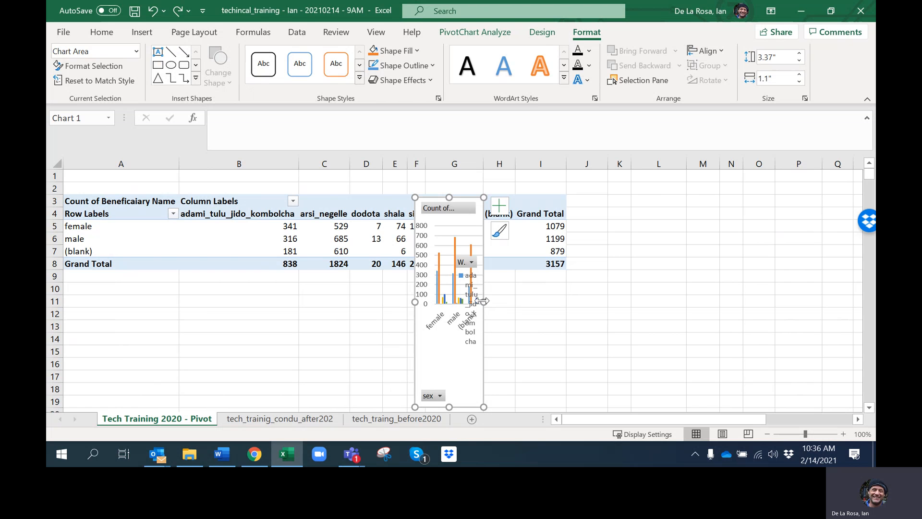
pyautogui.moveTo(483, 301); pyautogui.dragTo(667, 302)
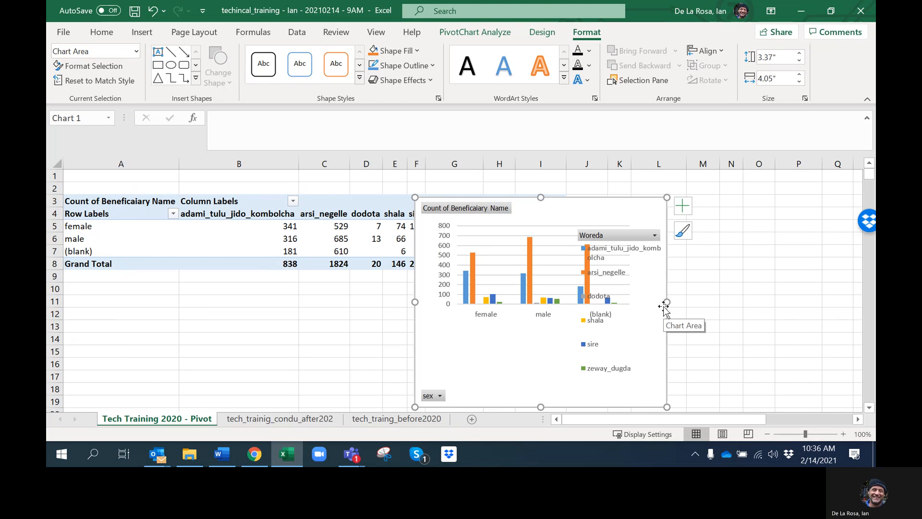
# Step: Undo the chart widening and the field moves, back to Woreda as axis categories and sex as legend series
pyautogui.click(154, 11)
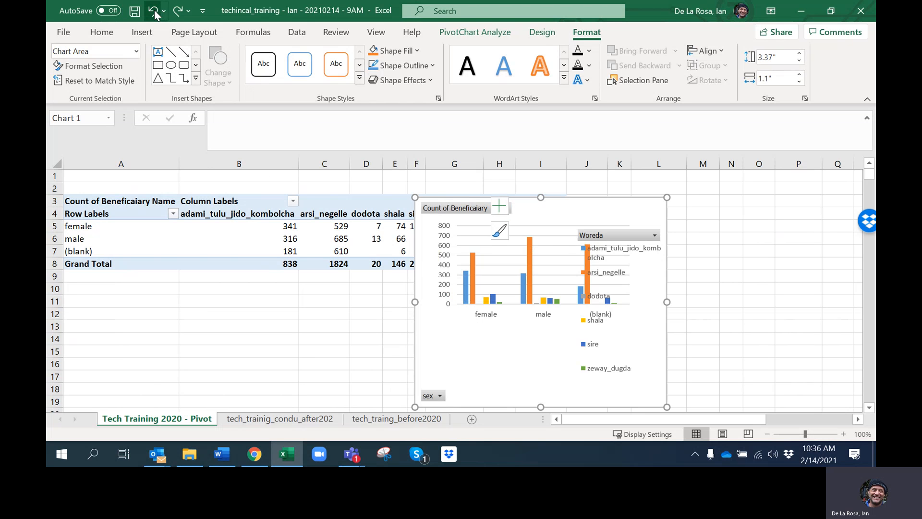
pyautogui.click(154, 12)
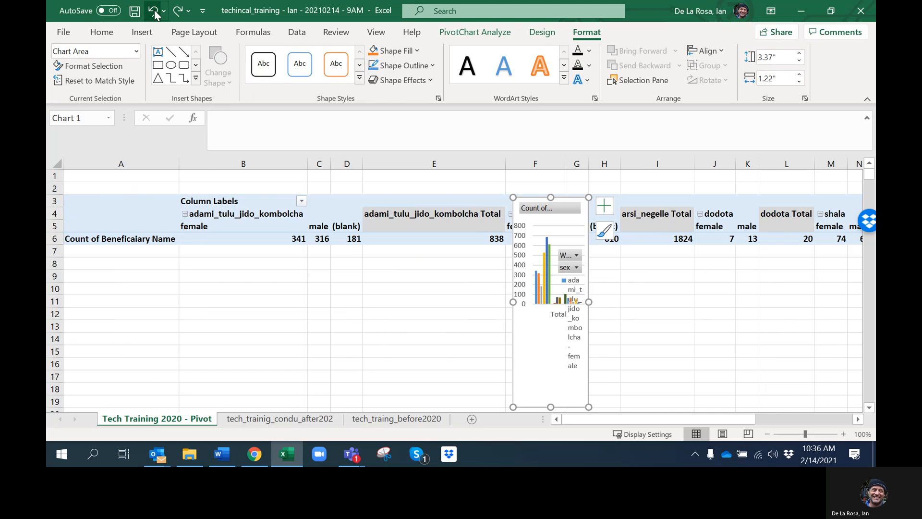
pyautogui.click(154, 11)
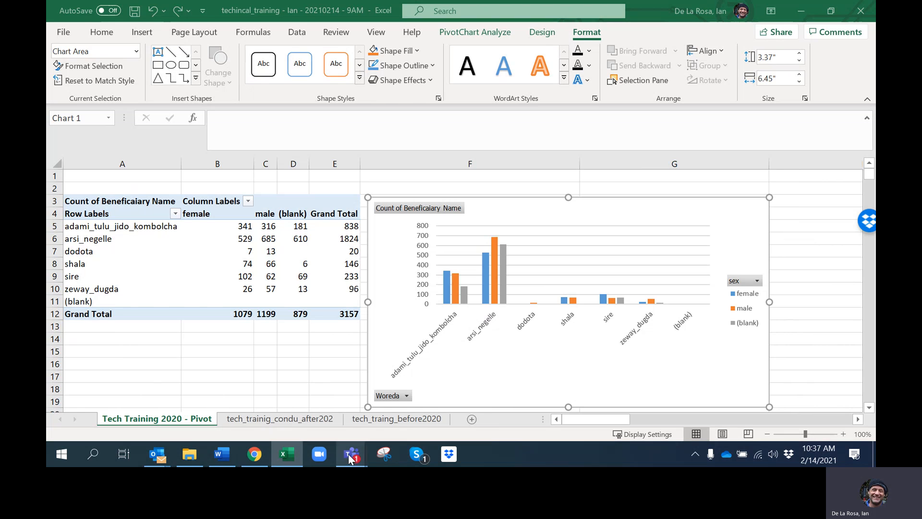
# Step: Switch to the Teams meeting window and stop the meeting recording
pyautogui.moveTo(352, 454)
pyautogui.click(375, 376)
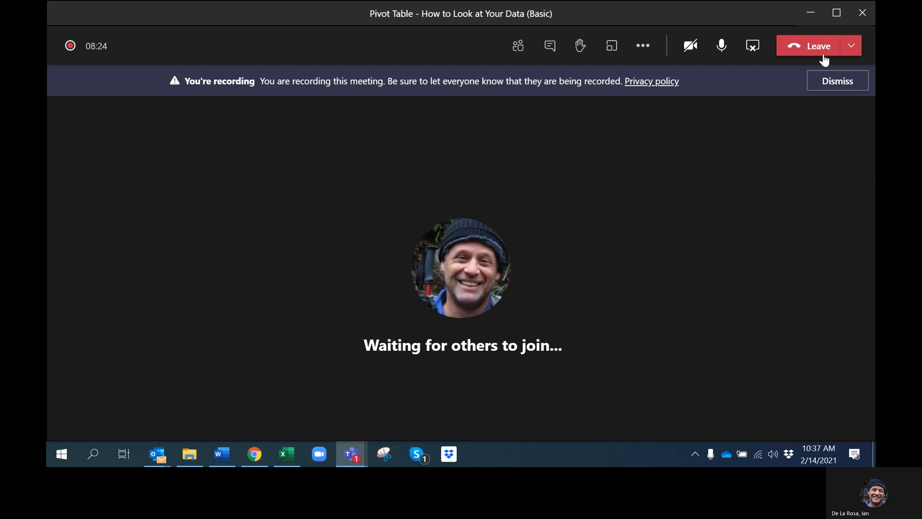
pyautogui.click(644, 47)
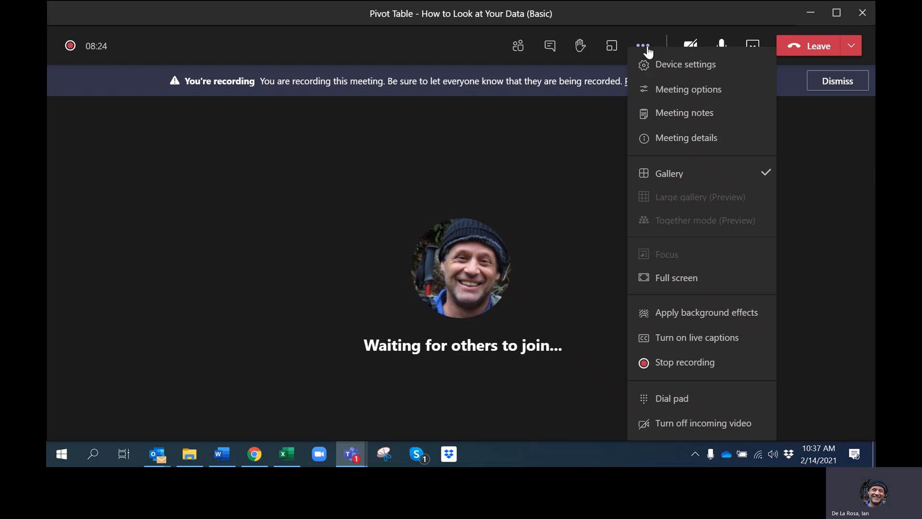
pyautogui.click(686, 363)
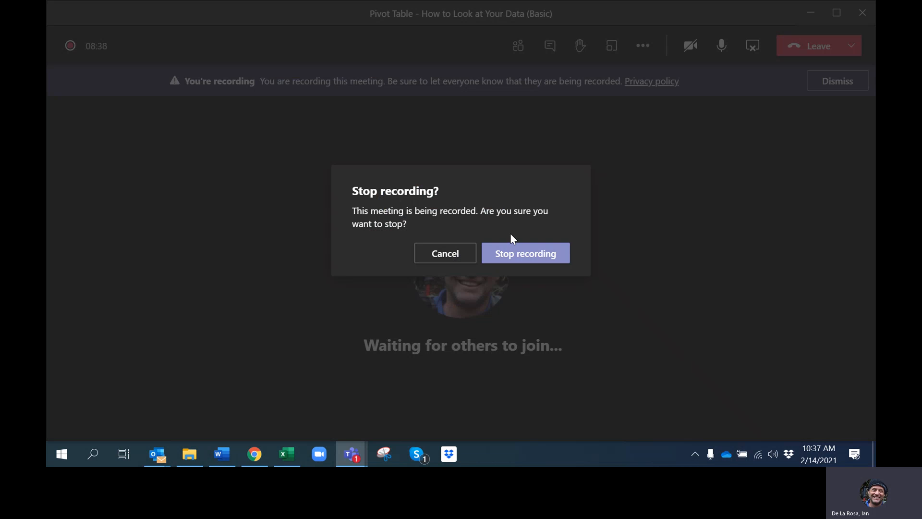